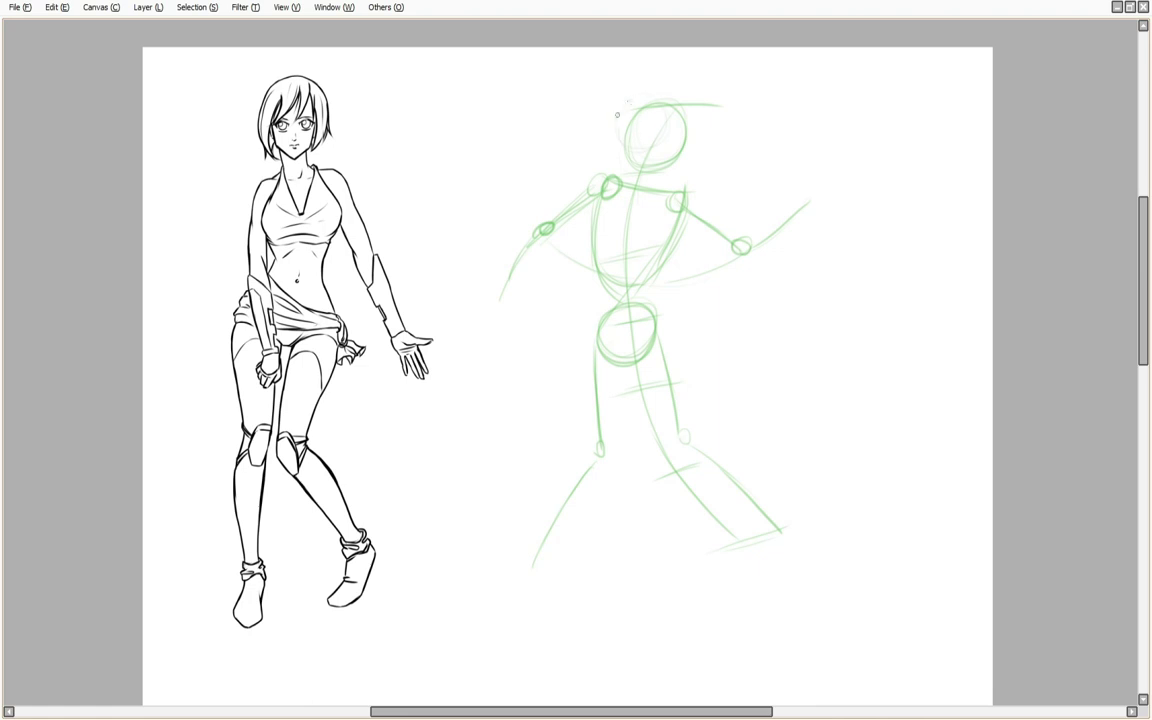
# Refine the woman's green pose sketch with a tilted head circle, a neck line and a curved back line.
pyautogui.moveTo(617, 115)
pyautogui.mouseDown()
pyautogui.moveTo(618, 138)
pyautogui.moveTo(648, 163)
pyautogui.moveTo(678, 125)
pyautogui.mouseUp()
pyautogui.moveTo(668, 106)
pyautogui.mouseDown()
pyautogui.moveTo(679, 165)
pyautogui.moveTo(638, 188)
pyautogui.mouseUp()
pyautogui.moveTo(634, 182)
pyautogui.mouseDown()
pyautogui.moveTo(598, 284)
pyautogui.moveTo(603, 230)
pyautogui.moveTo(606, 309)
pyautogui.mouseUp()
# Block in the woman's pelvis and waist contours, and rough in the foot of her nearer leg.
pyautogui.moveTo(600, 314); pyautogui.dragTo(588, 371)
pyautogui.moveTo(619, 328)
pyautogui.mouseDown()
pyautogui.moveTo(617, 366)
pyautogui.moveTo(669, 342)
pyautogui.mouseUp()
pyautogui.moveTo(603, 303); pyautogui.dragTo(585, 337)
pyautogui.moveTo(604, 328); pyautogui.dragTo(661, 312)
pyautogui.moveTo(650, 292)
pyautogui.mouseDown()
pyautogui.moveTo(606, 366)
pyautogui.moveTo(669, 209)
pyautogui.mouseUp()
pyautogui.moveTo(540, 552); pyautogui.dragTo(544, 591)
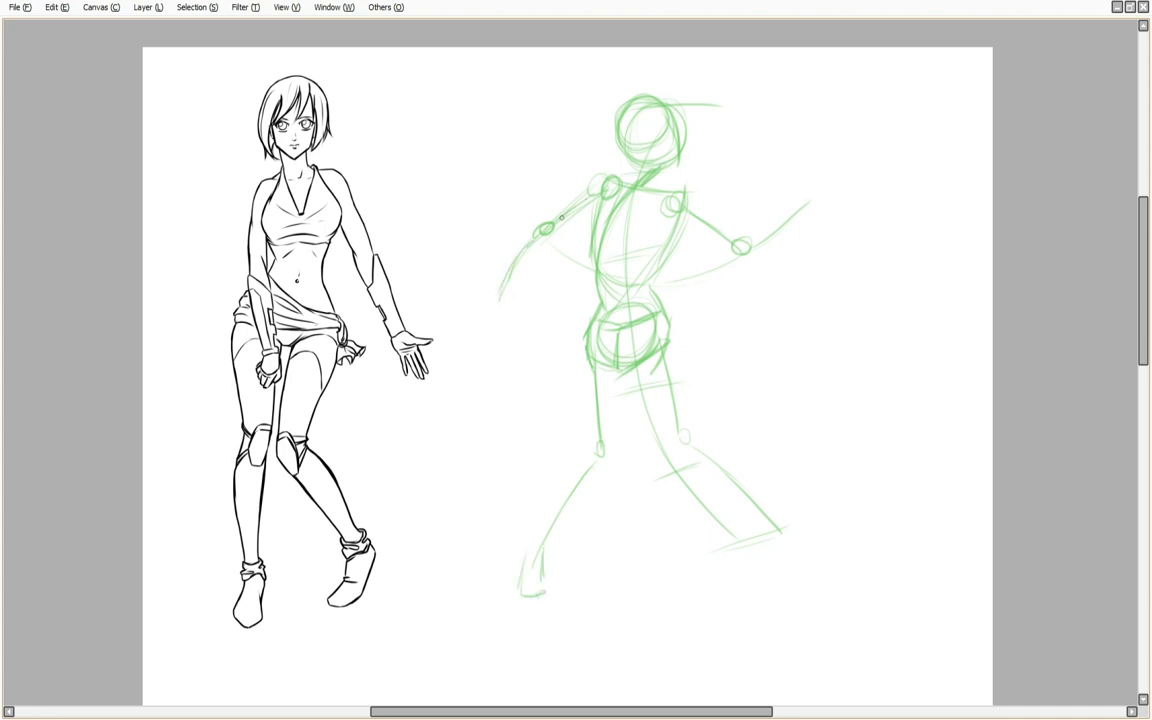
# Shape the woman's jaw, neck and shoulders, and build up her raised arm as cylinders with a simple hand.
pyautogui.moveTo(650, 171); pyautogui.dragTo(685, 190)
pyautogui.moveTo(684, 152); pyautogui.dragTo(671, 166)
pyautogui.moveTo(673, 107); pyautogui.dragTo(683, 159)
pyautogui.moveTo(676, 122)
pyautogui.mouseDown()
pyautogui.moveTo(640, 163)
pyautogui.moveTo(619, 128)
pyautogui.moveTo(665, 102)
pyautogui.moveTo(633, 124)
pyautogui.mouseUp()
pyautogui.moveTo(627, 132)
pyautogui.mouseDown()
pyautogui.moveTo(646, 162)
pyautogui.moveTo(678, 190)
pyautogui.moveTo(634, 175)
pyautogui.moveTo(673, 212)
pyautogui.moveTo(721, 217)
pyautogui.moveTo(726, 241)
pyautogui.moveTo(757, 247)
pyautogui.moveTo(798, 198)
pyautogui.moveTo(815, 163)
pyautogui.mouseUp()
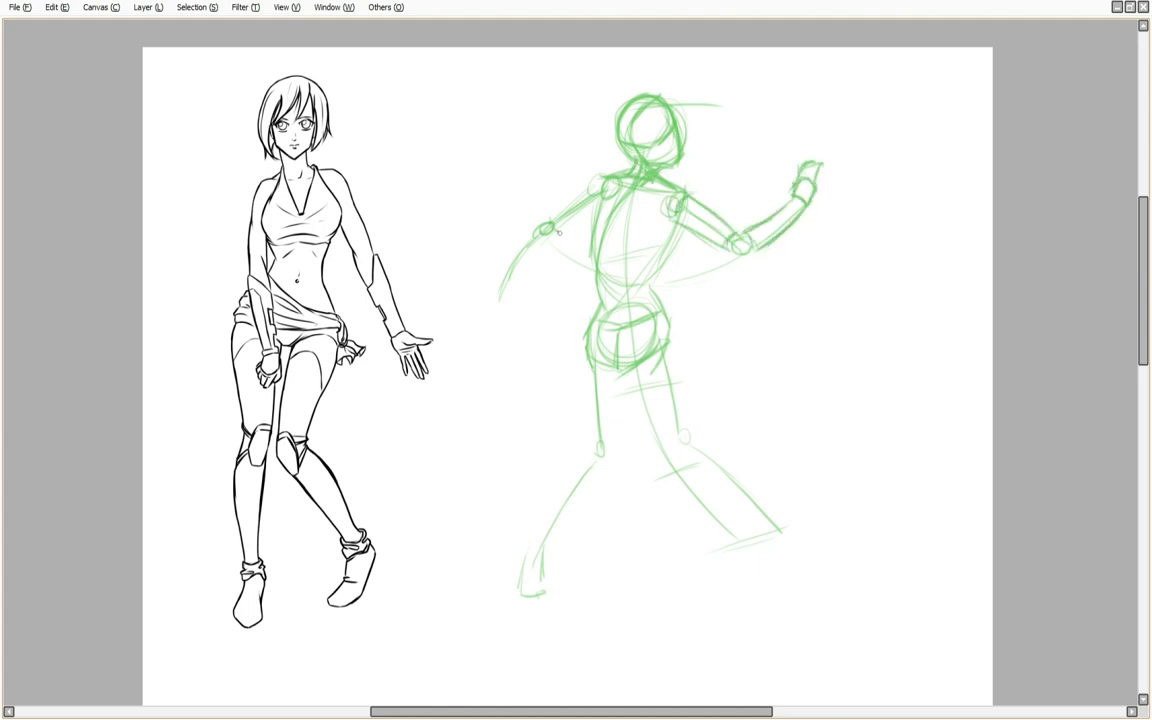
# Build up the woman's lowered arm with its hand and the leg below it, using cylinders and round joints.
pyautogui.moveTo(558, 232)
pyautogui.mouseDown()
pyautogui.moveTo(600, 185)
pyautogui.moveTo(590, 320)
pyautogui.moveTo(600, 200)
pyautogui.moveTo(500, 290)
pyautogui.mouseUp()
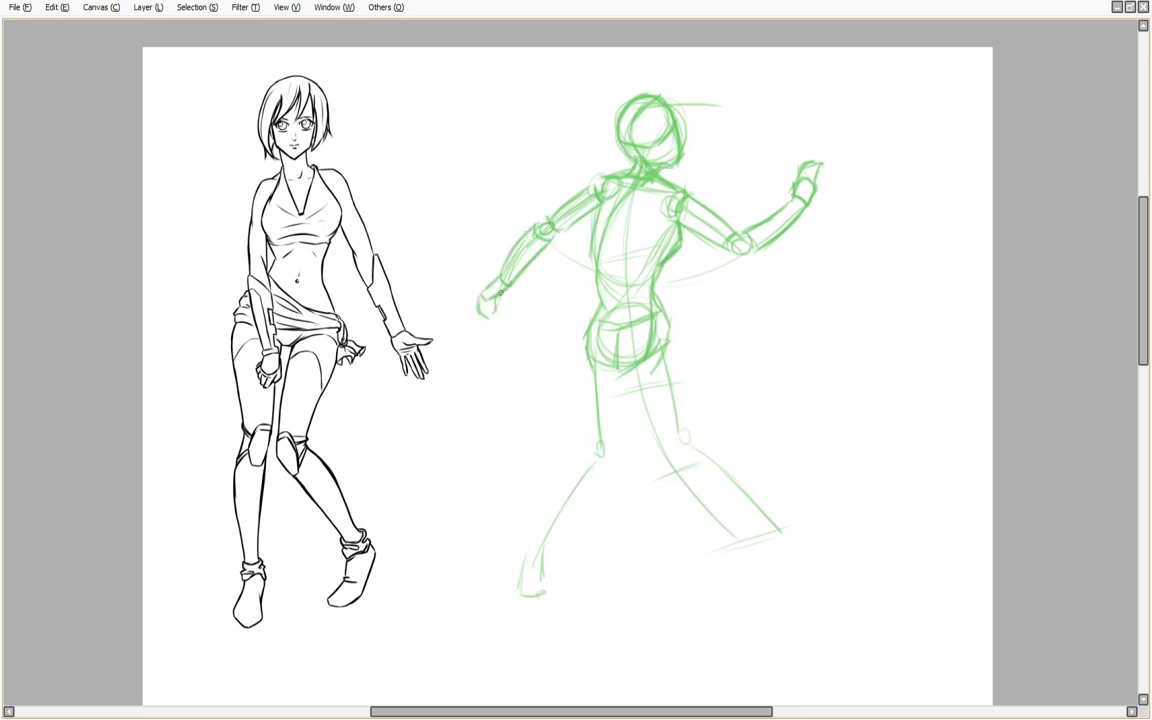
pyautogui.moveTo(585, 358)
pyautogui.mouseDown()
pyautogui.moveTo(617, 376)
pyautogui.moveTo(583, 369)
pyautogui.moveTo(587, 441)
pyautogui.moveTo(577, 376)
pyautogui.moveTo(619, 455)
pyautogui.moveTo(612, 386)
pyautogui.moveTo(602, 460)
pyautogui.moveTo(592, 437)
pyautogui.moveTo(589, 474)
pyautogui.moveTo(578, 458)
pyautogui.moveTo(545, 513)
pyautogui.moveTo(589, 461)
pyautogui.mouseUp()
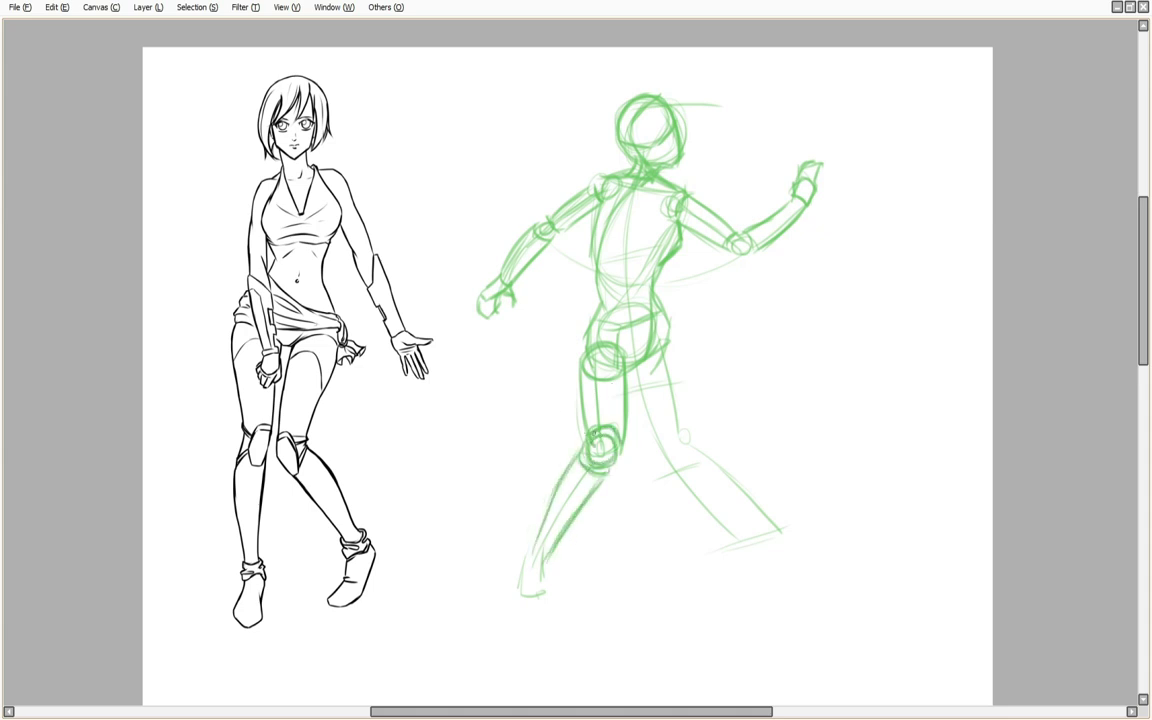
pyautogui.moveTo(629, 300); pyautogui.dragTo(611, 317)
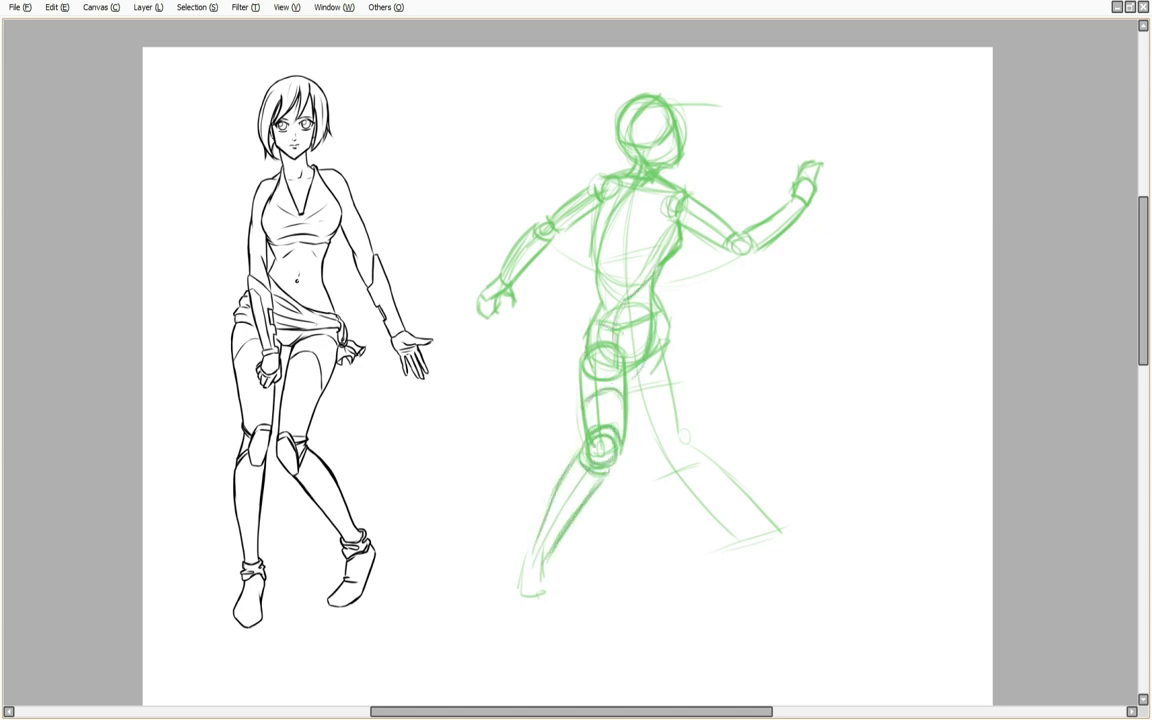
# Build up the woman's outstretched leg with a tapered thigh, a round knee joint and a calf cylinder.
pyautogui.moveTo(645, 370); pyautogui.dragTo(670, 432)
pyautogui.moveTo(672, 340); pyautogui.dragTo(692, 434)
pyautogui.moveTo(681, 440); pyautogui.dragTo(706, 456)
pyautogui.moveTo(644, 366)
pyautogui.mouseDown()
pyautogui.moveTo(668, 456)
pyautogui.moveTo(680, 384)
pyautogui.moveTo(696, 473)
pyautogui.moveTo(707, 471)
pyautogui.moveTo(705, 446)
pyautogui.moveTo(732, 499)
pyautogui.moveTo(732, 464)
pyautogui.moveTo(781, 533)
pyautogui.mouseUp()
# Block in both of the woman's feet as simple wedge shapes with ankles.
pyautogui.moveTo(528, 556)
pyautogui.mouseDown()
pyautogui.moveTo(518, 592)
pyautogui.moveTo(559, 610)
pyautogui.mouseUp()
pyautogui.moveTo(523, 580)
pyautogui.mouseDown()
pyautogui.moveTo(517, 605)
pyautogui.moveTo(559, 613)
pyautogui.mouseUp()
pyautogui.moveTo(767, 527)
pyautogui.mouseDown()
pyautogui.moveTo(771, 548)
pyautogui.moveTo(802, 557)
pyautogui.mouseUp()
pyautogui.moveTo(769, 529)
pyautogui.mouseDown()
pyautogui.moveTo(775, 560)
pyautogui.moveTo(806, 578)
pyautogui.mouseUp()
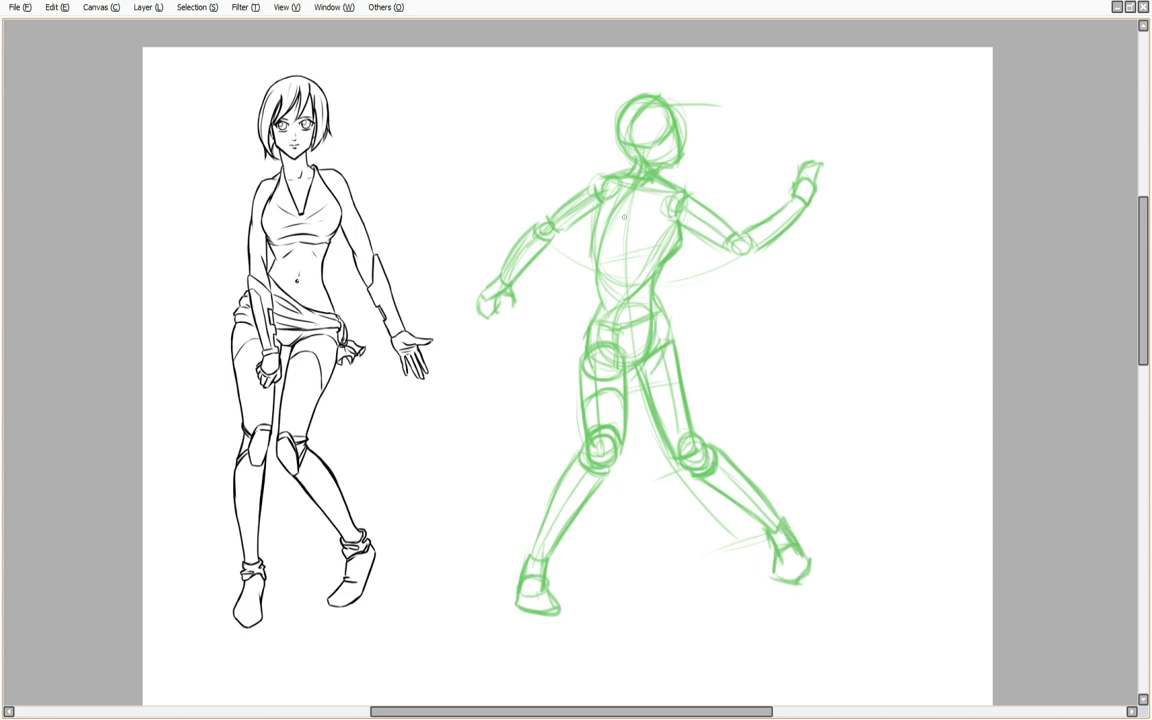
# Reinforce the woman's torso and hip contours and her elbow joint on the raised arm.
pyautogui.moveTo(588, 328)
pyautogui.mouseDown()
pyautogui.moveTo(605, 175)
pyautogui.moveTo(605, 315)
pyautogui.moveTo(630, 320)
pyautogui.moveTo(668, 178)
pyautogui.mouseUp()
pyautogui.moveTo(656, 273); pyautogui.dragTo(672, 344)
pyautogui.moveTo(730, 236)
pyautogui.mouseDown()
pyautogui.moveTo(752, 248)
pyautogui.moveTo(736, 256)
pyautogui.mouseUp()
# Sketch a sweeping action line, a short ground line and a slanted shoulder line beside the man's reference drawing.
pyautogui.scroll(-10, 597, 305)
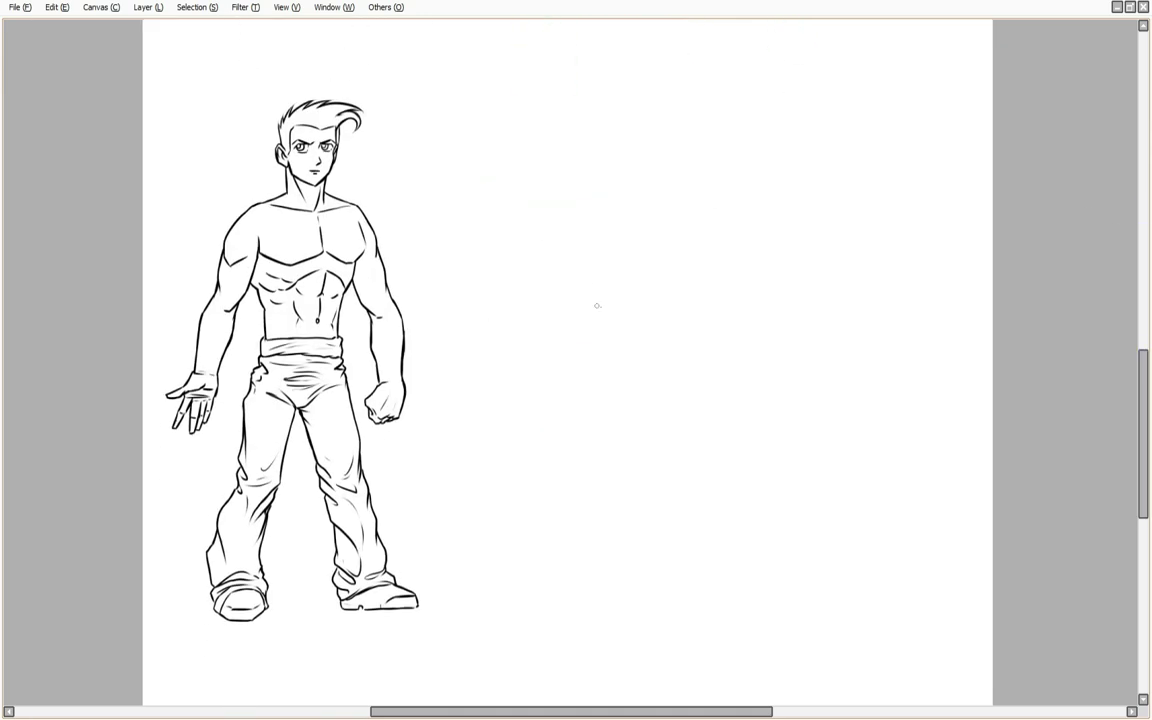
pyautogui.moveTo(727, 160); pyautogui.dragTo(617, 575)
pyautogui.moveTo(610, 575); pyautogui.dragTo(670, 578)
pyautogui.moveTo(700, 158); pyautogui.dragTo(632, 262)
# Sketch the man's hanging arm with a blocked fist and his raised arm as stick lines with joint circles.
pyautogui.moveTo(628, 250); pyautogui.dragTo(705, 430)
pyautogui.moveTo(662, 345); pyautogui.dragTo(703, 425)
pyautogui.moveTo(692, 432); pyautogui.dragTo(700, 475)
pyautogui.moveTo(716, 430); pyautogui.dragTo(698, 473)
pyautogui.moveTo(732, 175); pyautogui.dragTo(768, 133)
pyautogui.moveTo(770, 120); pyautogui.dragTo(772, 121)
pyautogui.moveTo(778, 124); pyautogui.dragTo(840, 103)
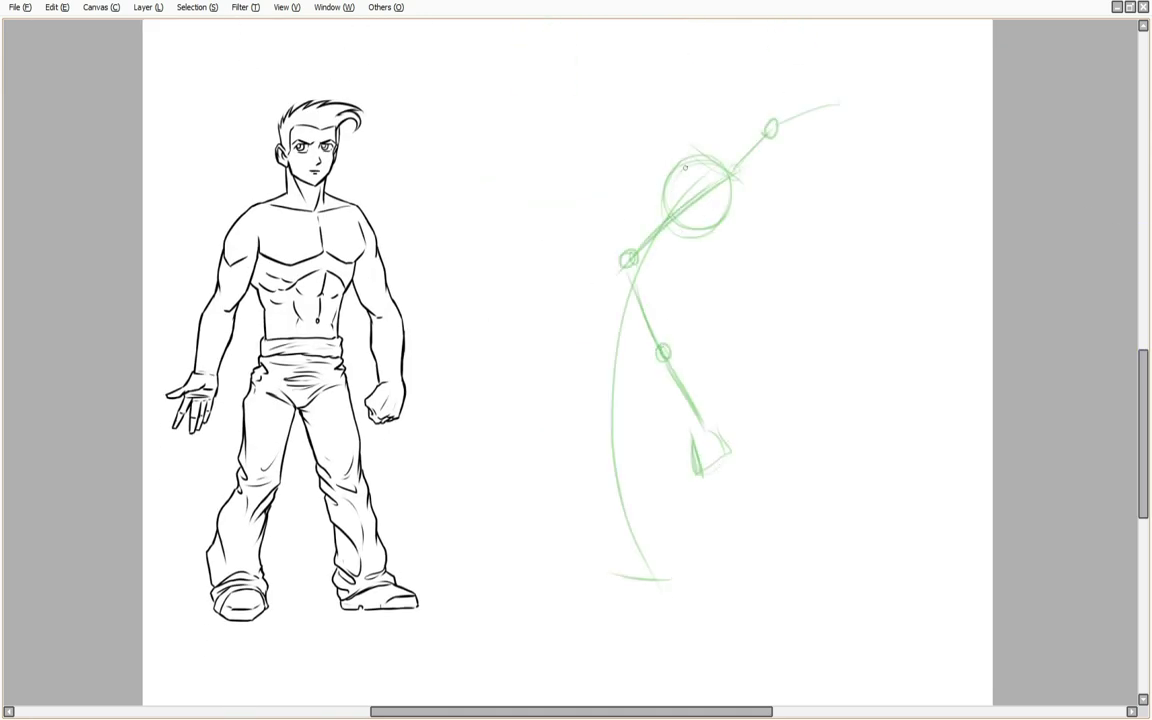
# Add the man's torso oval and pelvis circle, with stick lines for his extended and bent legs.
pyautogui.moveTo(712, 168); pyautogui.dragTo(728, 240)
pyautogui.moveTo(588, 300); pyautogui.dragTo(455, 595)
pyautogui.moveTo(600, 300)
pyautogui.mouseDown()
pyautogui.moveTo(640, 365)
pyautogui.moveTo(765, 400)
pyautogui.mouseUp()
pyautogui.moveTo(765, 400)
pyautogui.mouseDown()
pyautogui.moveTo(718, 505)
pyautogui.moveTo(778, 542)
pyautogui.mouseUp()
pyautogui.moveTo(822, 102); pyautogui.dragTo(851, 101)
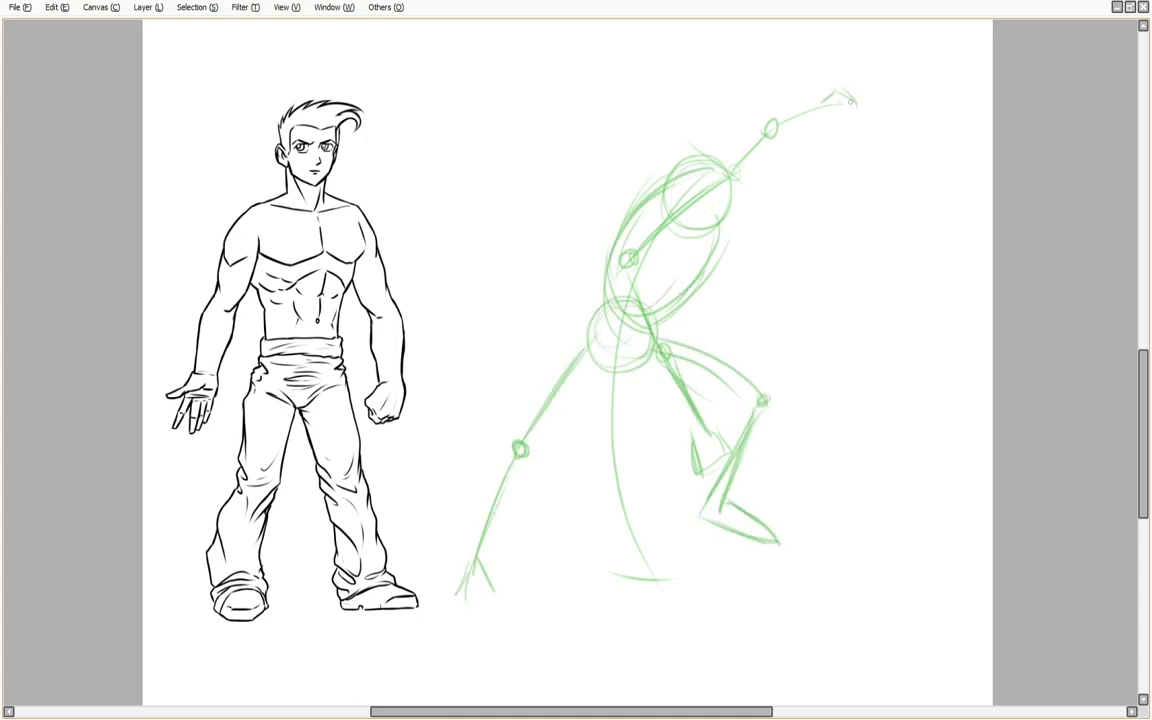
# Build up the man's near shoulder and upper arm, and shape his lowered head with face guidelines and a jaw.
pyautogui.moveTo(628, 272)
pyautogui.mouseDown()
pyautogui.moveTo(652, 347)
pyautogui.moveTo(618, 262)
pyautogui.mouseUp()
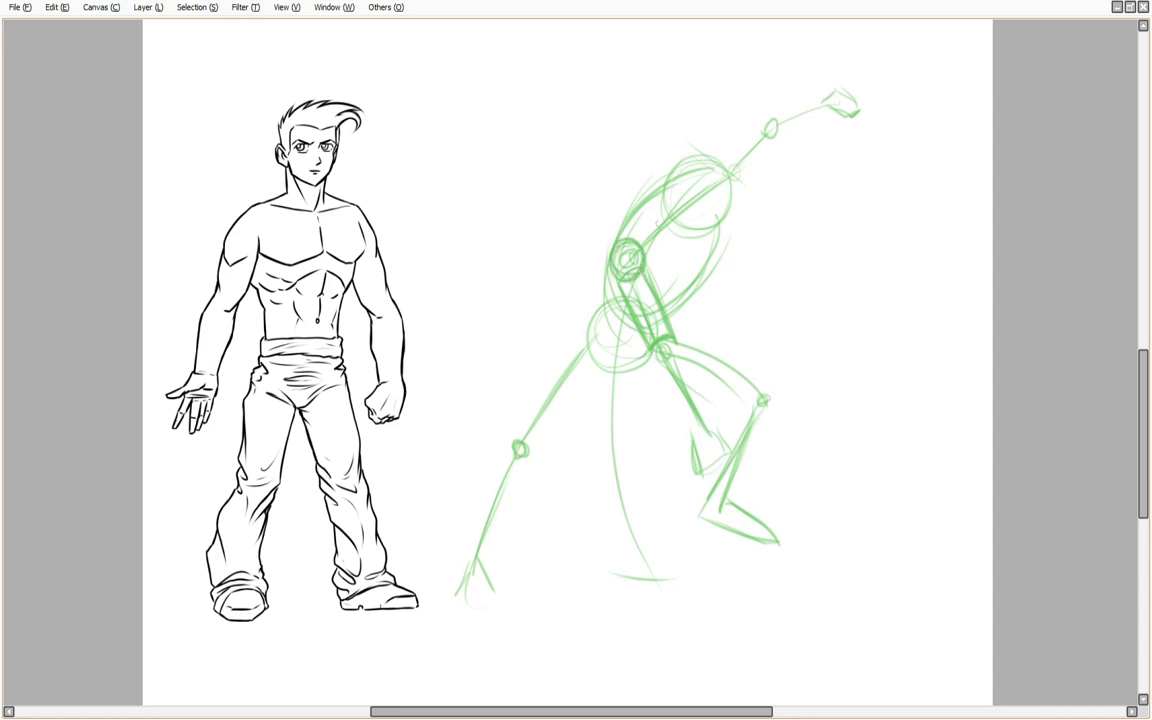
pyautogui.moveTo(682, 160); pyautogui.dragTo(729, 173)
pyautogui.moveTo(709, 162)
pyautogui.mouseDown()
pyautogui.moveTo(666, 200)
pyautogui.moveTo(707, 240)
pyautogui.mouseUp()
pyautogui.moveTo(668, 203)
pyautogui.mouseDown()
pyautogui.moveTo(729, 204)
pyautogui.moveTo(714, 248)
pyautogui.mouseUp()
pyautogui.moveTo(690, 246); pyautogui.dragTo(715, 248)
pyautogui.moveTo(664, 195)
pyautogui.mouseDown()
pyautogui.moveTo(670, 214)
pyautogui.moveTo(706, 150)
pyautogui.mouseUp()
pyautogui.moveTo(680, 151); pyautogui.dragTo(726, 176)
pyautogui.moveTo(684, 236); pyautogui.dragTo(650, 266)
pyautogui.moveTo(662, 194); pyautogui.dragTo(621, 237)
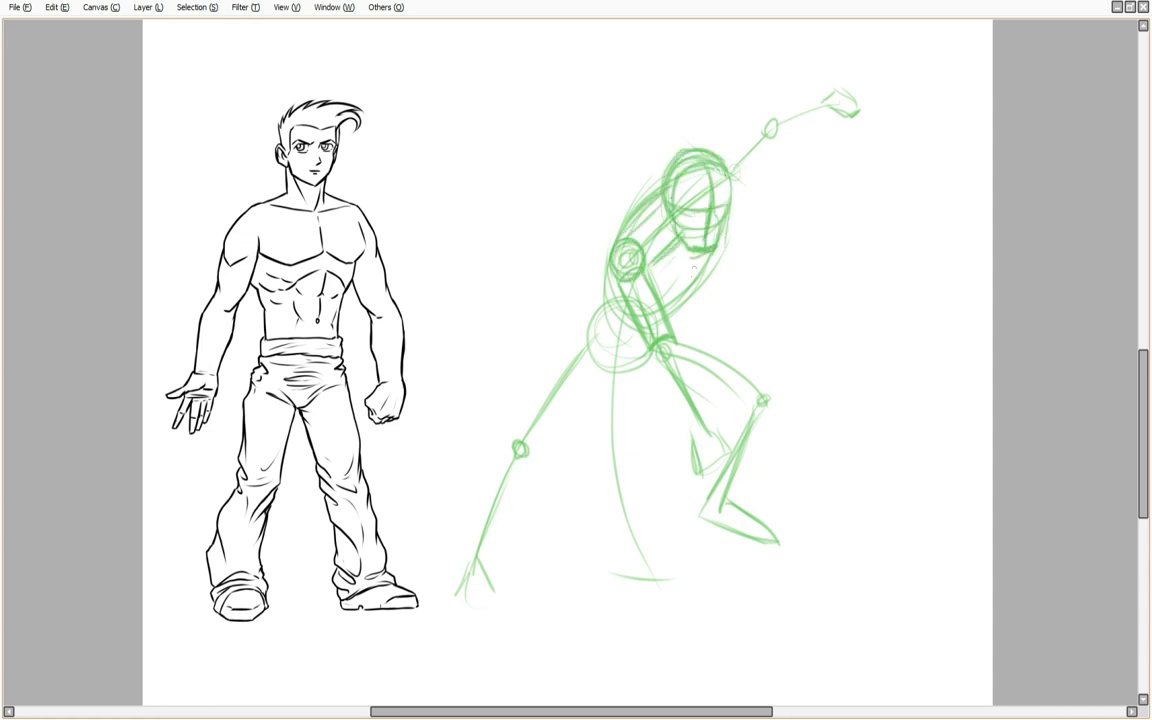
# Build up the forearm and fist of the man's hanging arm.
pyautogui.moveTo(692, 253); pyautogui.dragTo(667, 314)
pyautogui.moveTo(676, 362)
pyautogui.mouseDown()
pyautogui.moveTo(661, 370)
pyautogui.moveTo(700, 440)
pyautogui.moveTo(673, 342)
pyautogui.mouseUp()
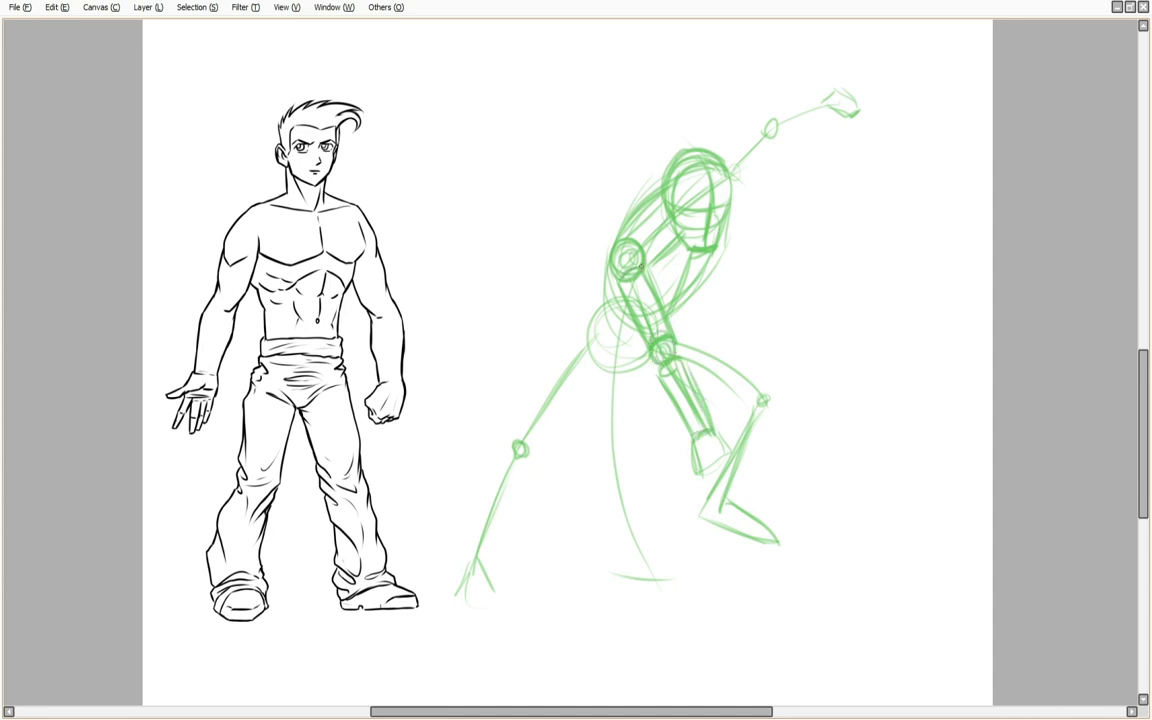
pyautogui.moveTo(690, 435)
pyautogui.mouseDown()
pyautogui.moveTo(698, 478)
pyautogui.moveTo(730, 462)
pyautogui.moveTo(735, 472)
pyautogui.mouseUp()
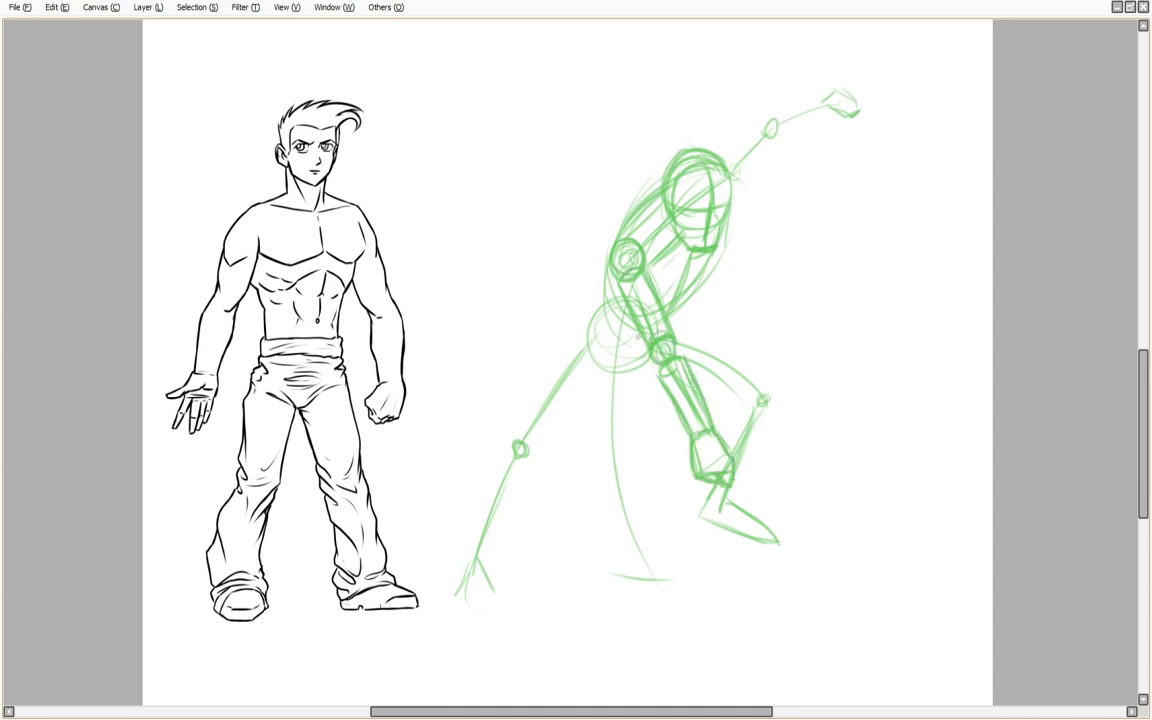
# Shape the man's pelvis and waist, and build up the thigh of his extended leg.
pyautogui.moveTo(590, 328); pyautogui.dragTo(611, 348)
pyautogui.moveTo(611, 270); pyautogui.dragTo(592, 324)
pyautogui.moveTo(628, 309)
pyautogui.mouseDown()
pyautogui.moveTo(610, 346)
pyautogui.moveTo(643, 333)
pyautogui.mouseUp()
pyautogui.moveTo(514, 431)
pyautogui.mouseDown()
pyautogui.moveTo(541, 451)
pyautogui.moveTo(621, 362)
pyautogui.mouseUp()
pyautogui.moveTo(578, 340)
pyautogui.mouseDown()
pyautogui.moveTo(513, 430)
pyautogui.moveTo(608, 374)
pyautogui.mouseUp()
pyautogui.moveTo(592, 342); pyautogui.dragTo(643, 370)
# Build up the knee joint, tapered calf and wedge-shaped foot of the man's extended leg.
pyautogui.moveTo(510, 432)
pyautogui.mouseDown()
pyautogui.moveTo(538, 446)
pyautogui.moveTo(507, 455)
pyautogui.mouseUp()
pyautogui.moveTo(499, 457)
pyautogui.mouseDown()
pyautogui.moveTo(526, 468)
pyautogui.moveTo(464, 562)
pyautogui.mouseUp()
pyautogui.moveTo(464, 562); pyautogui.dragTo(484, 569)
pyautogui.moveTo(480, 567); pyautogui.dragTo(534, 467)
pyautogui.moveTo(497, 455)
pyautogui.mouseDown()
pyautogui.moveTo(529, 468)
pyautogui.moveTo(463, 555)
pyautogui.mouseUp()
pyautogui.moveTo(463, 562); pyautogui.dragTo(436, 609)
pyautogui.moveTo(480, 576); pyautogui.dragTo(472, 624)
pyautogui.moveTo(456, 588); pyautogui.dragTo(479, 590)
# Build up the man's bent leg from thigh to foot, and reinforce the outline of his extended foot.
pyautogui.moveTo(675, 326); pyautogui.dragTo(752, 370)
pyautogui.moveTo(680, 330); pyautogui.dragTo(768, 386)
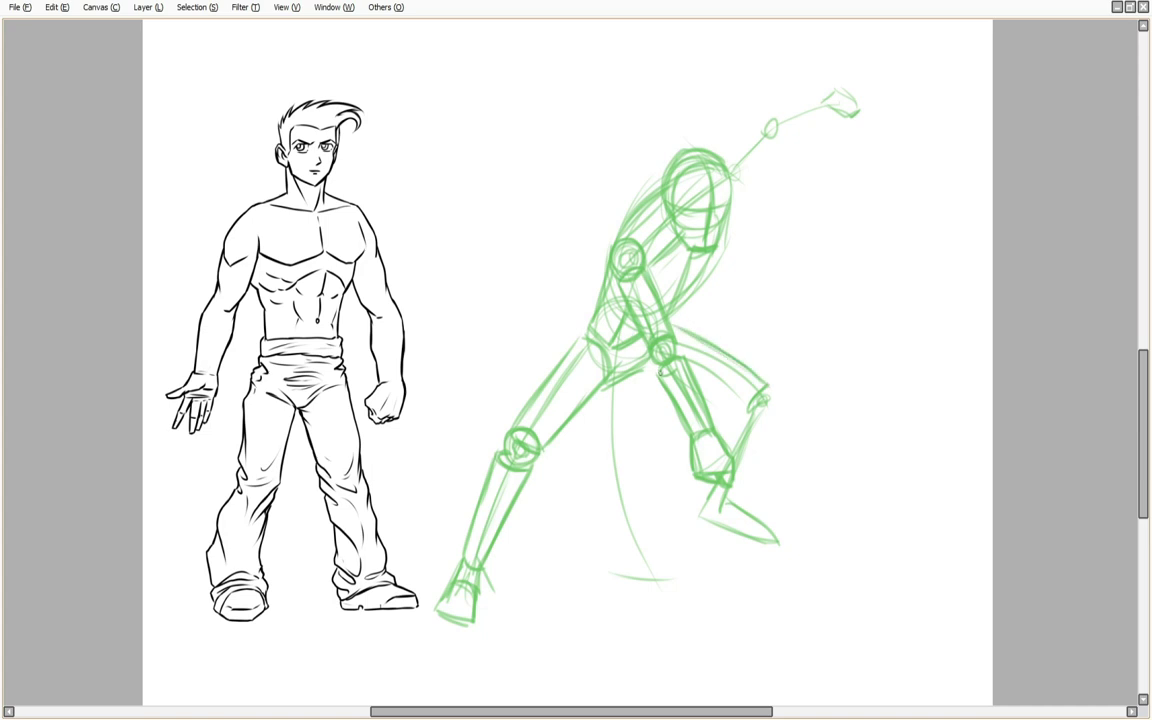
pyautogui.moveTo(650, 369); pyautogui.dragTo(738, 406)
pyautogui.moveTo(660, 370)
pyautogui.mouseDown()
pyautogui.moveTo(743, 410)
pyautogui.moveTo(766, 381)
pyautogui.moveTo(742, 403)
pyautogui.mouseUp()
pyautogui.moveTo(740, 406)
pyautogui.mouseDown()
pyautogui.moveTo(769, 406)
pyautogui.moveTo(740, 500)
pyautogui.mouseUp()
pyautogui.moveTo(754, 412)
pyautogui.mouseDown()
pyautogui.moveTo(729, 508)
pyautogui.moveTo(750, 547)
pyautogui.mouseUp()
pyautogui.moveTo(738, 510)
pyautogui.mouseDown()
pyautogui.moveTo(778, 543)
pyautogui.moveTo(760, 543)
pyautogui.mouseUp()
pyautogui.moveTo(470, 558); pyautogui.dragTo(430, 615)
pyautogui.moveTo(434, 612); pyautogui.dragTo(476, 620)
# Build up the man's raised arm with shoulder and elbow joints, cylinders and a fist.
pyautogui.moveTo(722, 163)
pyautogui.mouseDown()
pyautogui.moveTo(766, 126)
pyautogui.moveTo(731, 195)
pyautogui.mouseUp()
pyautogui.moveTo(764, 119); pyautogui.dragTo(777, 134)
pyautogui.moveTo(770, 118)
pyautogui.mouseDown()
pyautogui.moveTo(825, 98)
pyautogui.moveTo(836, 110)
pyautogui.mouseUp()
pyautogui.moveTo(774, 147); pyautogui.dragTo(831, 115)
pyautogui.moveTo(834, 90)
pyautogui.mouseDown()
pyautogui.moveTo(856, 103)
pyautogui.moveTo(851, 90)
pyautogui.mouseUp()
# Strengthen the contours of the man's back, near shoulder and extended thigh.
pyautogui.moveTo(664, 166)
pyautogui.mouseDown()
pyautogui.moveTo(620, 232)
pyautogui.moveTo(596, 330)
pyautogui.mouseUp()
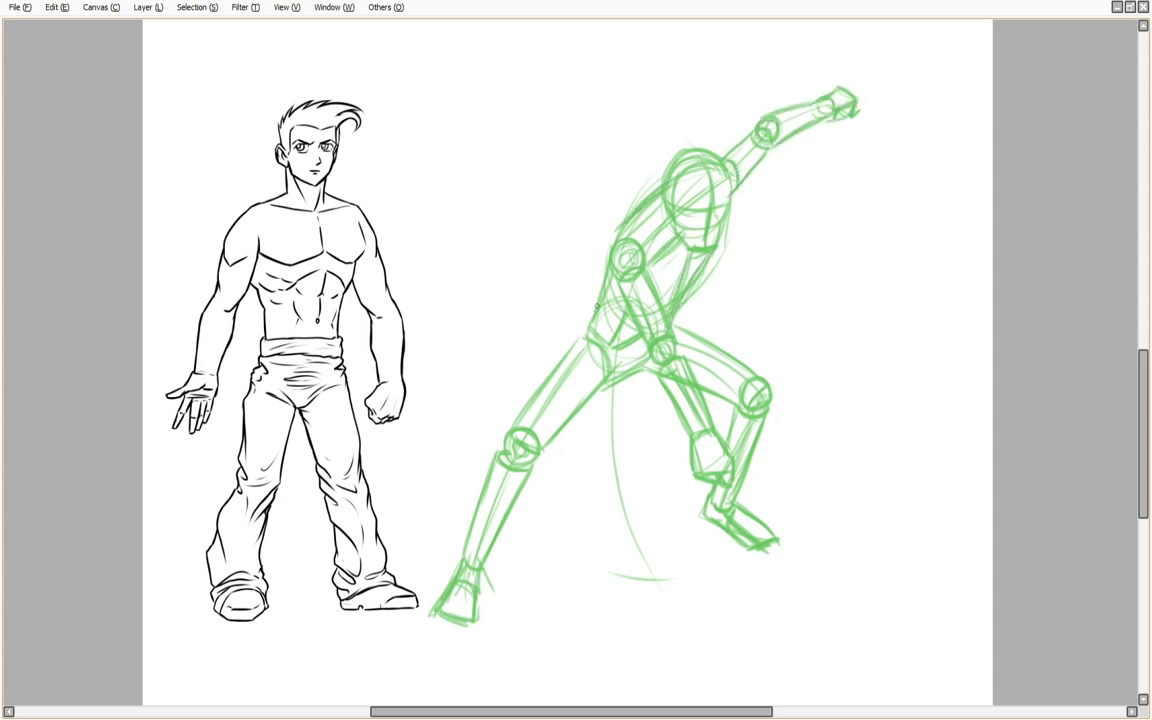
pyautogui.moveTo(612, 240); pyautogui.dragTo(644, 240)
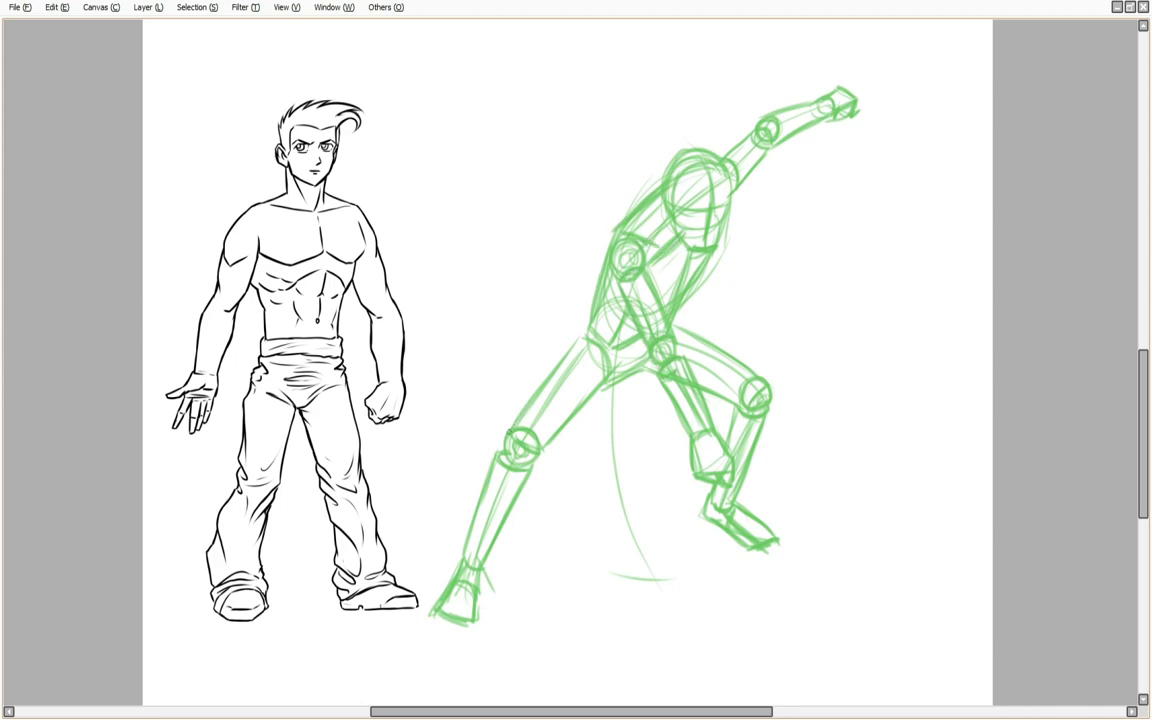
pyautogui.moveTo(512, 428); pyautogui.dragTo(584, 331)
# Return to the woman's lightened green sketch and outline her bobbed hair and jaw in dark grey.
pyautogui.scroll(-2, 756, 60)
pyautogui.moveTo(1144, 412); pyautogui.dragTo(1144, 343)
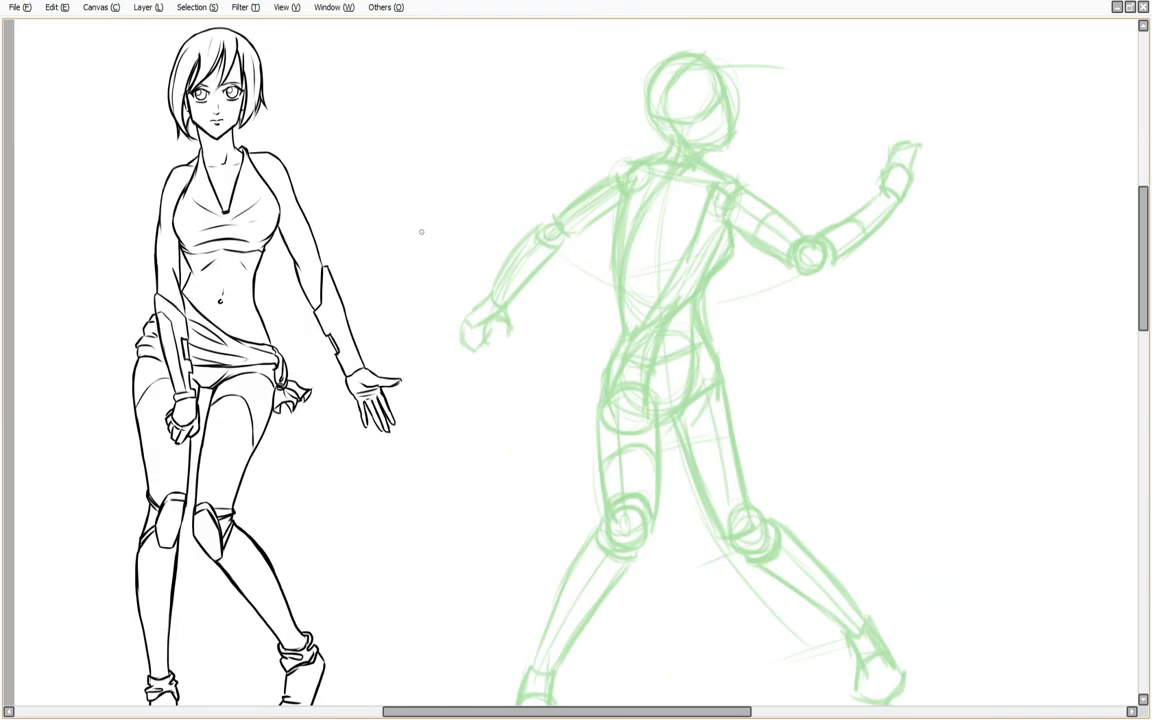
pyautogui.scroll(2, 421, 231)
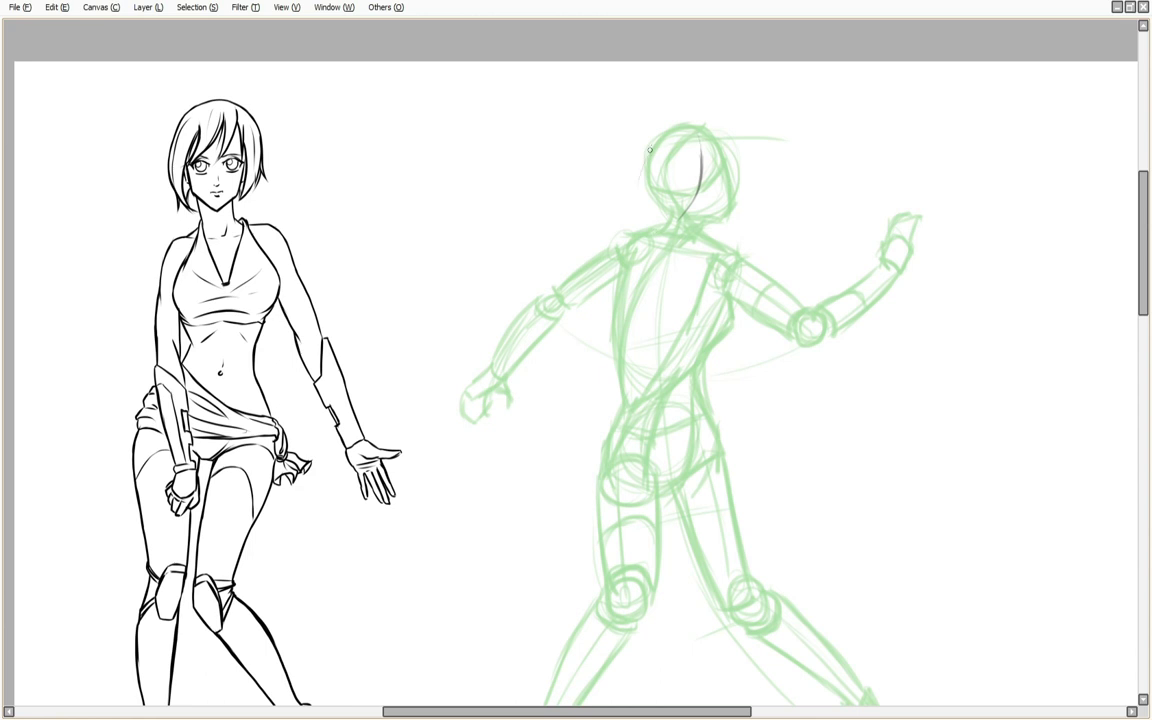
pyautogui.moveTo(649, 150); pyautogui.dragTo(628, 222)
pyautogui.moveTo(636, 172)
pyautogui.mouseDown()
pyautogui.moveTo(700, 121)
pyautogui.moveTo(737, 180)
pyautogui.mouseUp()
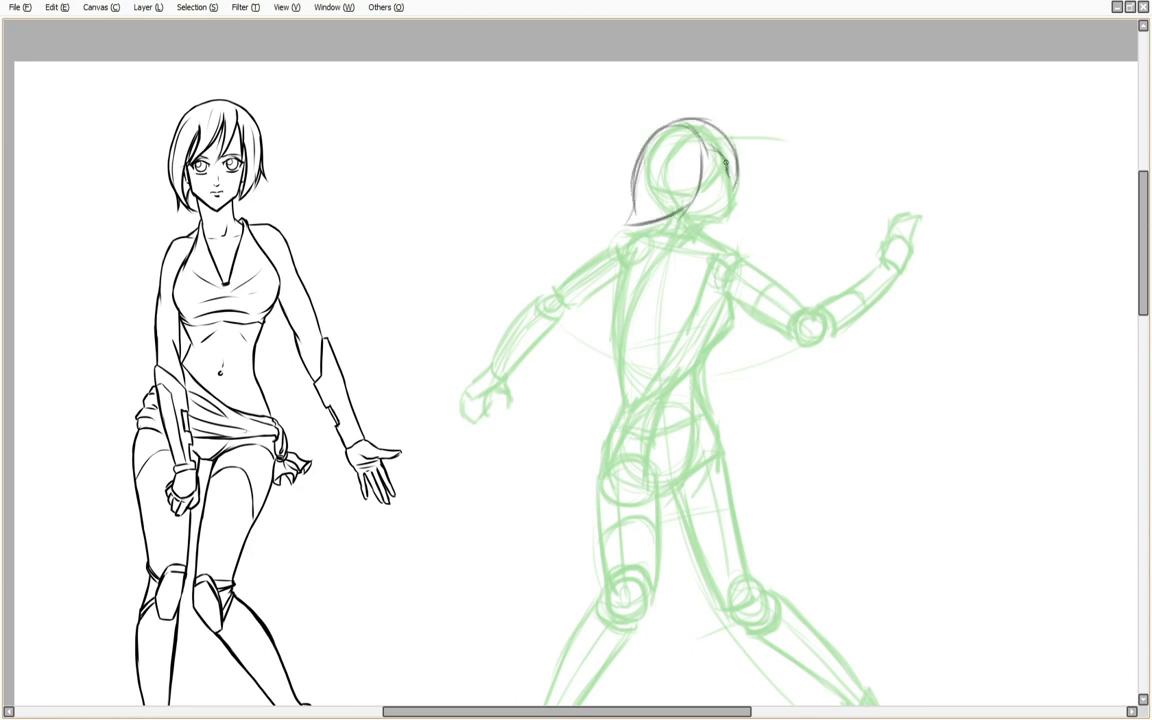
pyautogui.moveTo(686, 216); pyautogui.dragTo(733, 158)
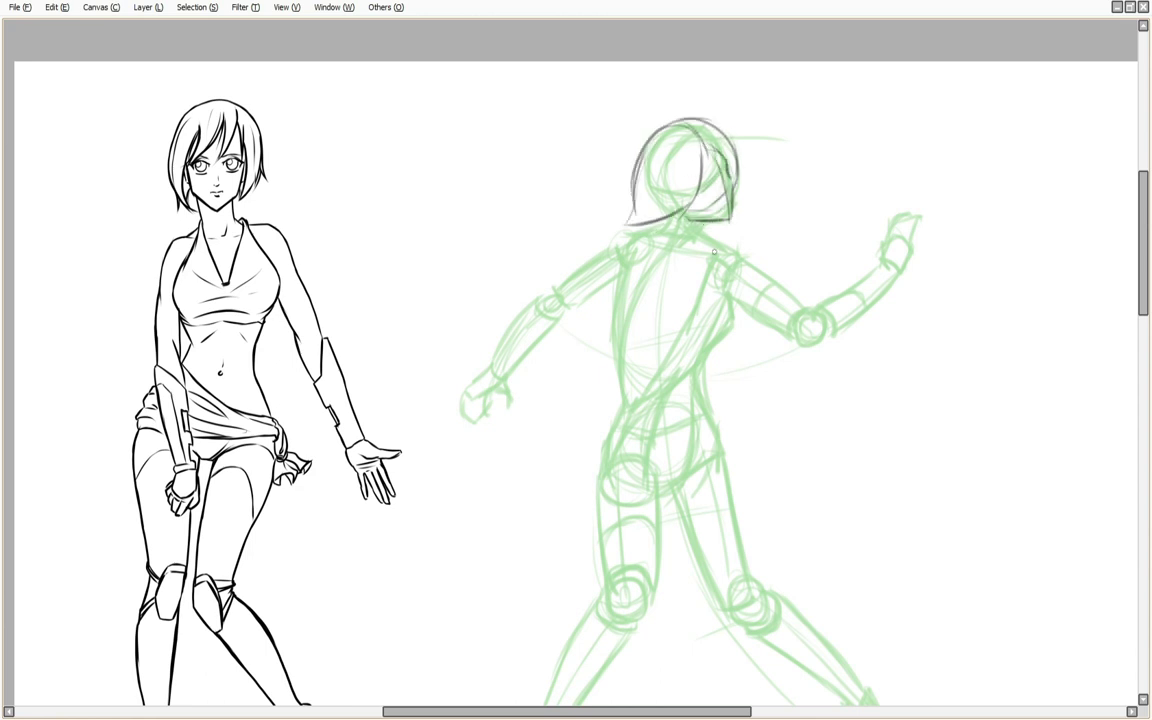
# Outline both of the woman's arms from shoulder to wrist and the back edge of her torso in dark grey.
pyautogui.moveTo(718, 250); pyautogui.dragTo(815, 343)
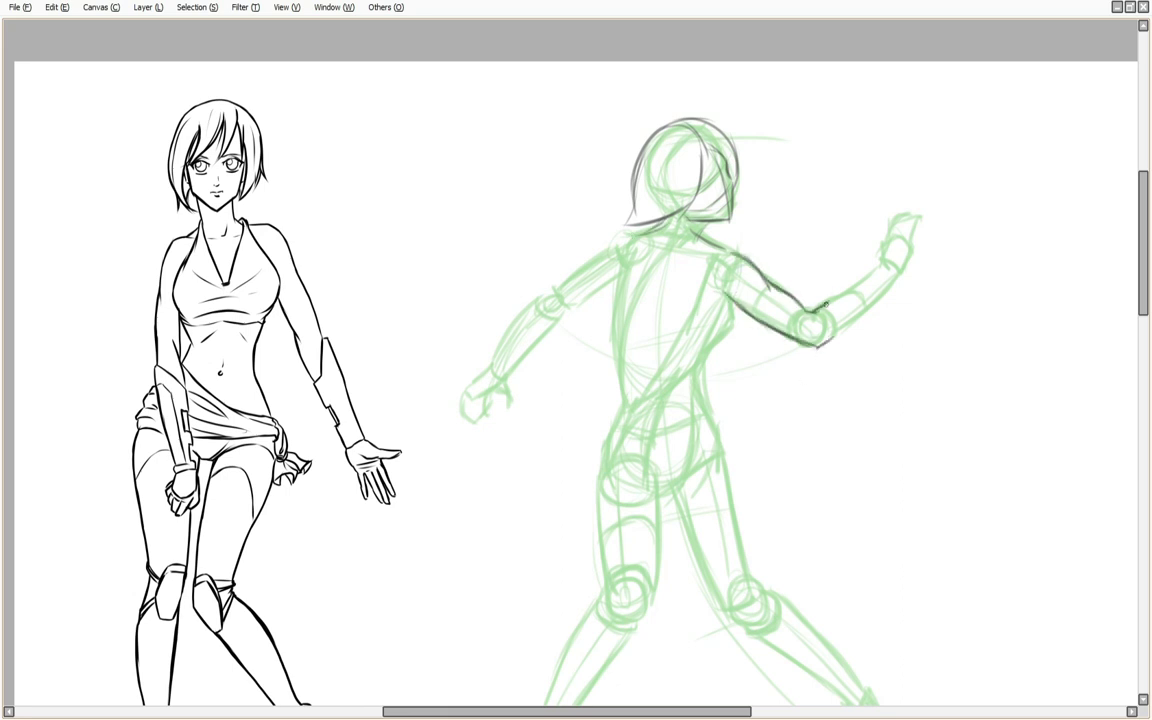
pyautogui.moveTo(895, 266); pyautogui.dragTo(816, 345)
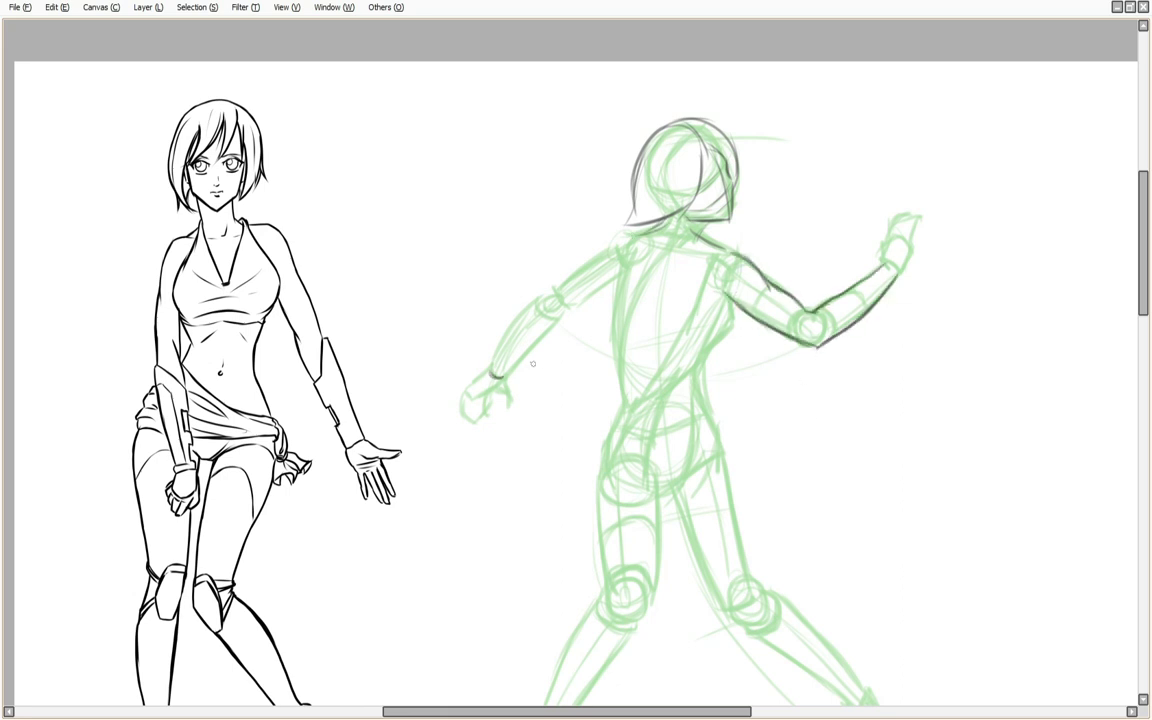
pyautogui.moveTo(490, 376)
pyautogui.mouseDown()
pyautogui.moveTo(548, 298)
pyautogui.moveTo(600, 255)
pyautogui.moveTo(625, 392)
pyautogui.mouseUp()
# Outline the woman's chest, waist and both hips in dark grey.
pyautogui.moveTo(729, 294); pyautogui.dragTo(691, 383)
pyautogui.moveTo(727, 303); pyautogui.dragTo(667, 348)
pyautogui.moveTo(614, 423); pyautogui.dragTo(597, 495)
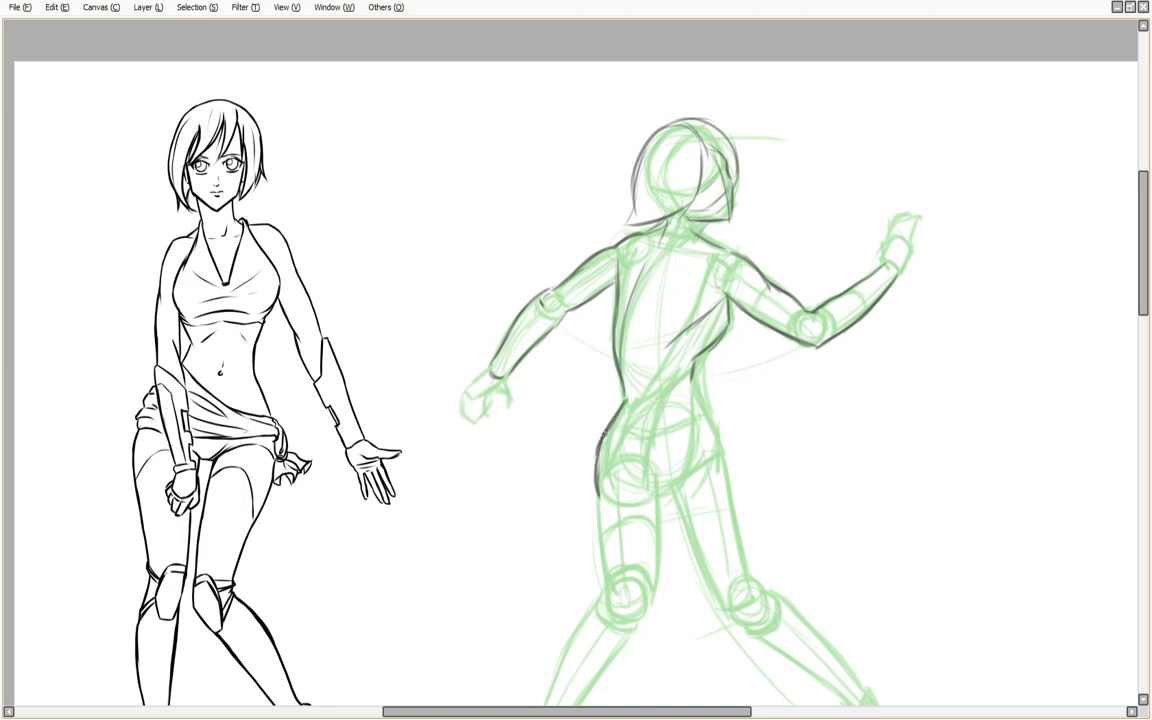
pyautogui.moveTo(728, 465); pyautogui.dragTo(691, 377)
pyautogui.moveTo(615, 351); pyautogui.dragTo(624, 260)
pyautogui.moveTo(627, 269); pyautogui.dragTo(586, 303)
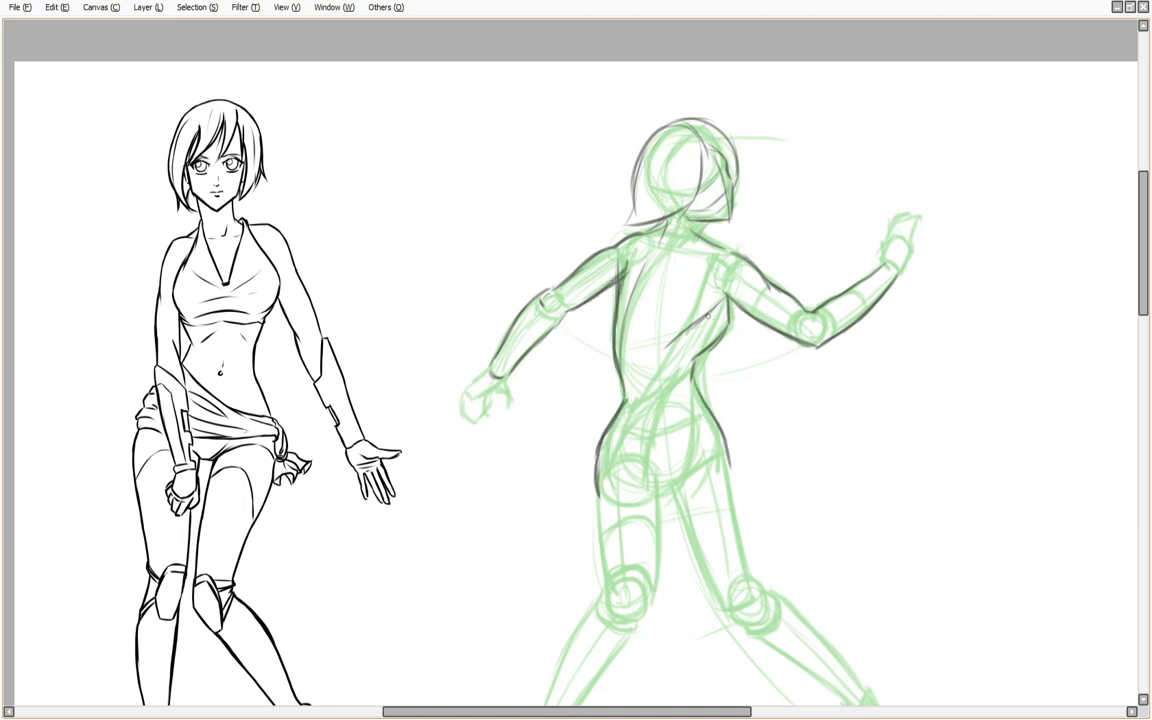
# Strengthen the contour under the woman's chest and add loose hair strands behind her head.
pyautogui.moveTo(699, 325); pyautogui.dragTo(726, 284)
pyautogui.moveTo(728, 291); pyautogui.dragTo(726, 317)
pyautogui.scroll(-3, 642, 100)
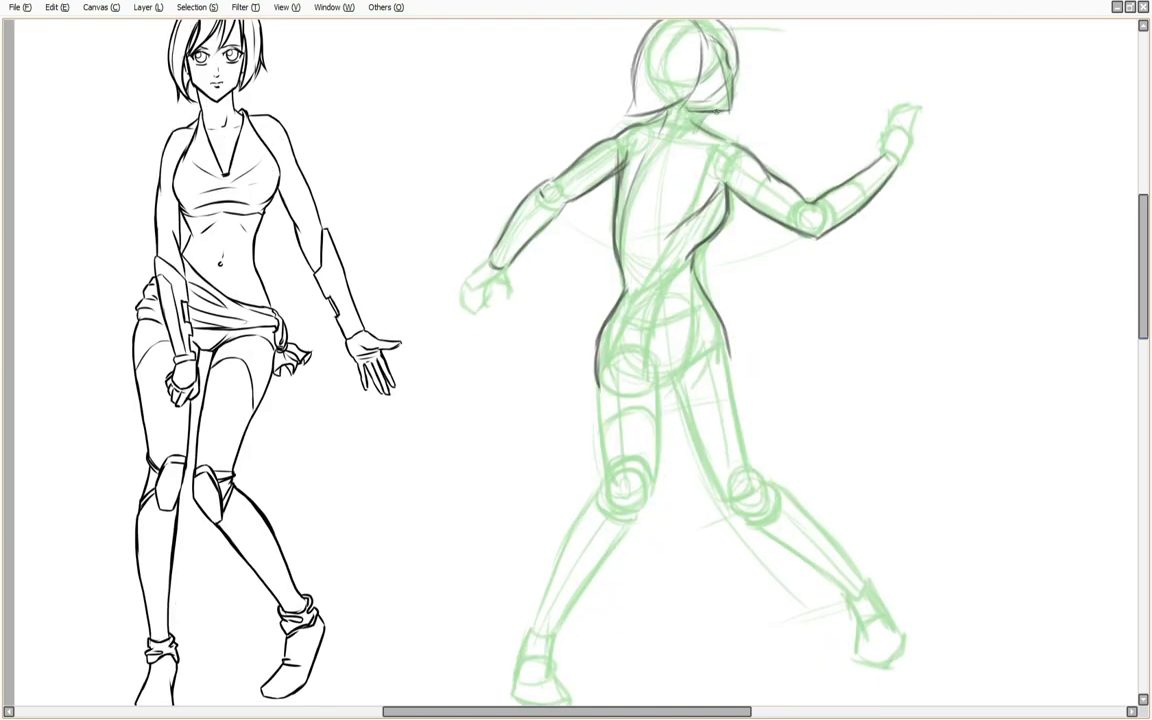
pyautogui.moveTo(645, 28); pyautogui.dragTo(614, 116)
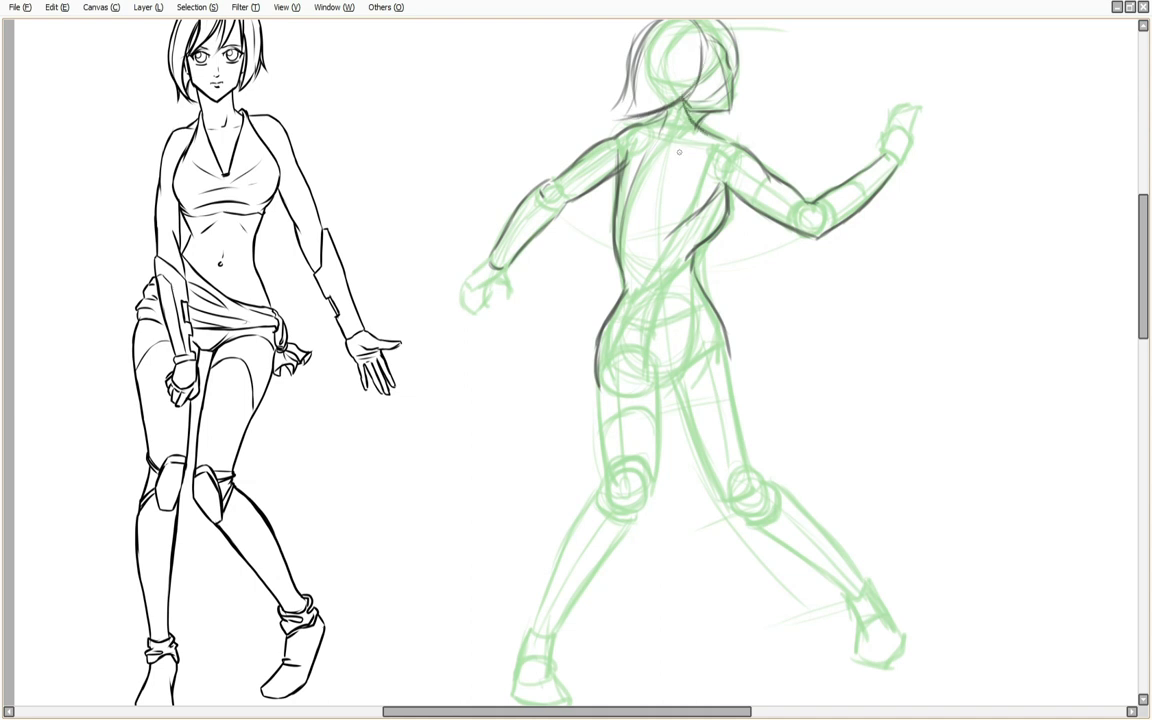
# Outline both of the woman's legs from the hips to the ankles in dark grey.
pyautogui.moveTo(657, 374); pyautogui.dragTo(646, 494)
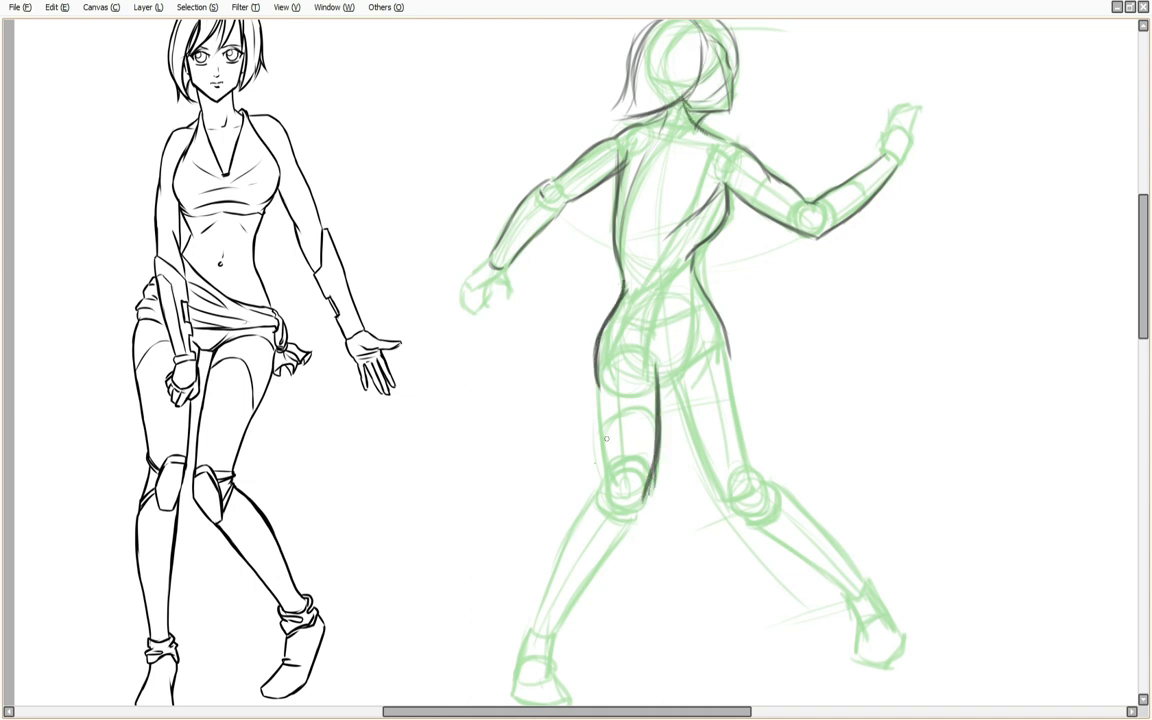
pyautogui.moveTo(601, 440); pyautogui.dragTo(607, 482)
pyautogui.moveTo(611, 510); pyautogui.dragTo(635, 513)
pyautogui.moveTo(531, 630); pyautogui.dragTo(607, 456)
pyautogui.moveTo(552, 646); pyautogui.dragTo(628, 526)
pyautogui.moveTo(645, 492); pyautogui.dragTo(584, 590)
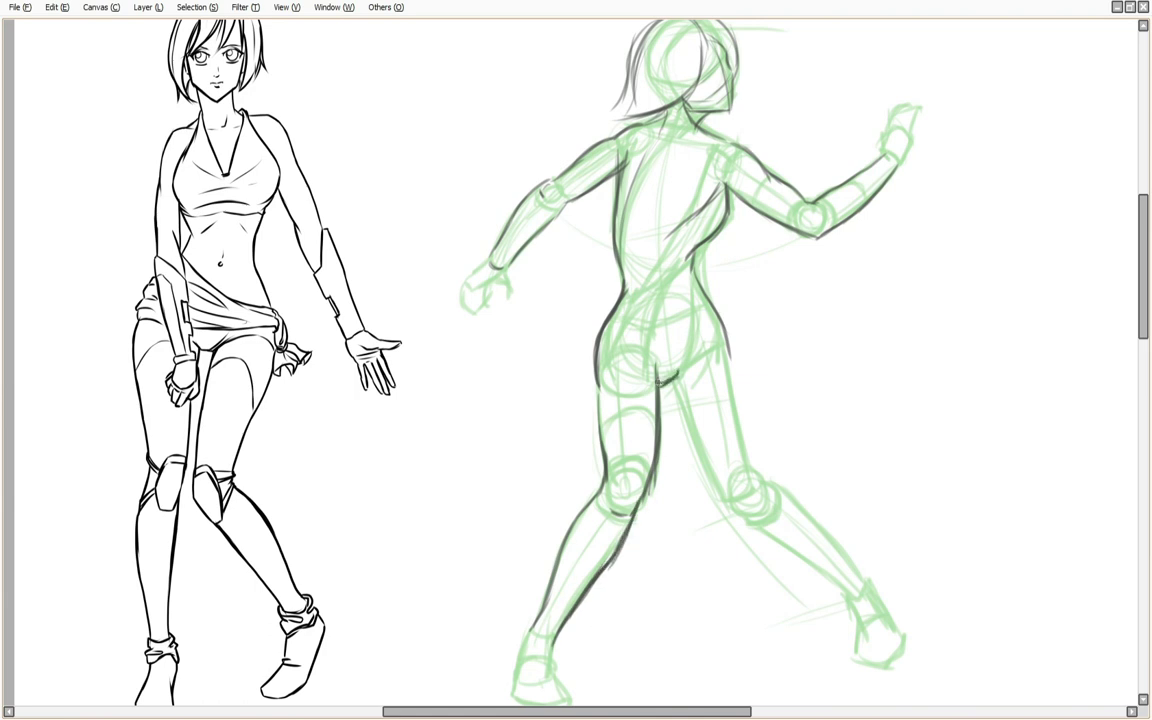
pyautogui.moveTo(672, 392)
pyautogui.mouseDown()
pyautogui.moveTo(734, 512)
pyautogui.moveTo(834, 543)
pyautogui.moveTo(862, 579)
pyautogui.mouseUp()
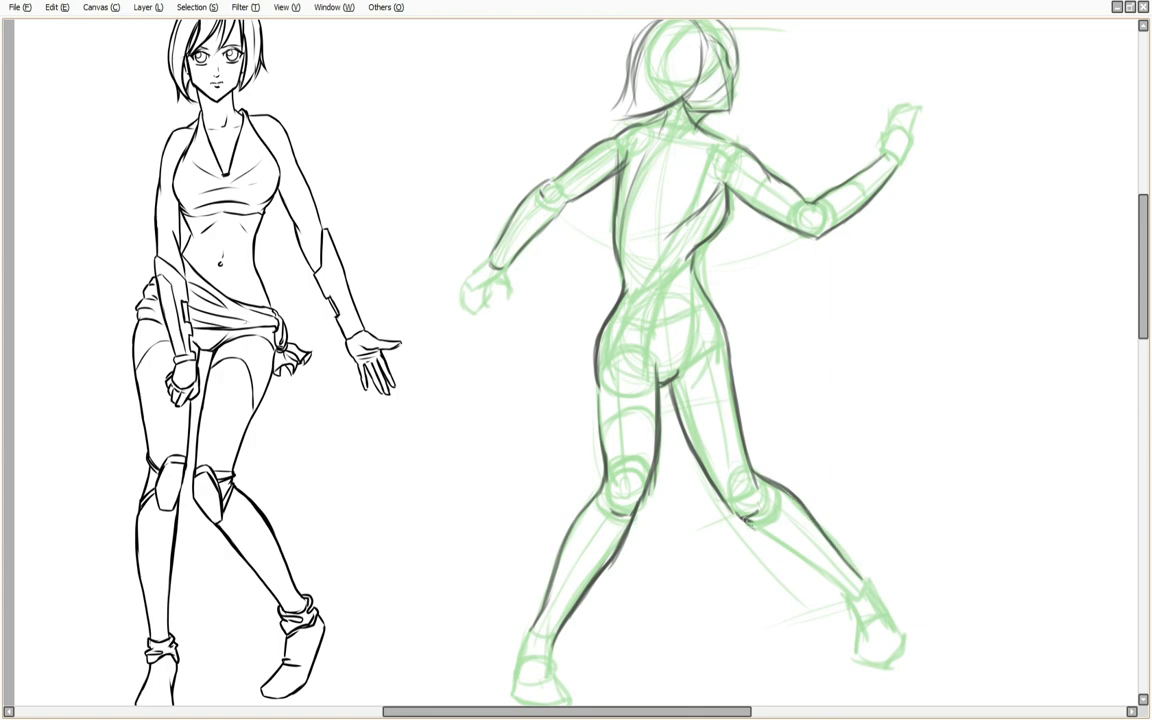
pyautogui.moveTo(742, 518); pyautogui.dragTo(852, 597)
# Draw the curled fingers of the woman's lowered hand and the upright fingers of her raised hand.
pyautogui.scroll(-3, 796, 580)
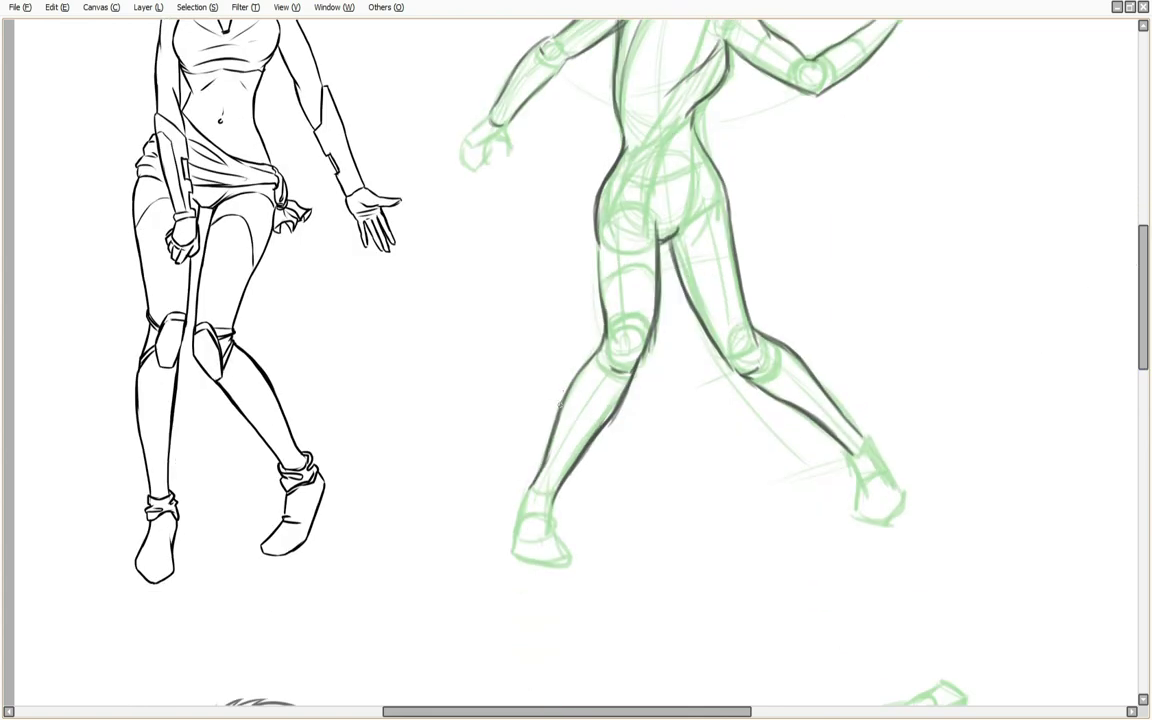
pyautogui.scroll(5, 489, 475)
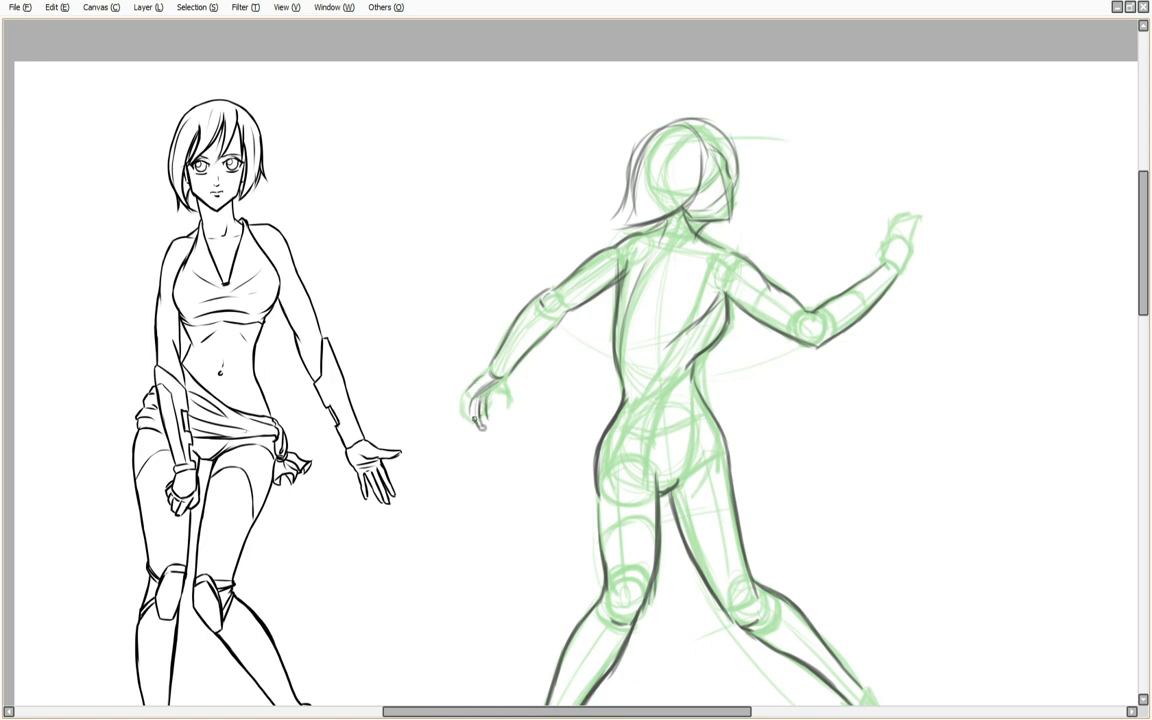
pyautogui.moveTo(467, 395); pyautogui.dragTo(460, 430)
pyautogui.moveTo(471, 407); pyautogui.dragTo(472, 430)
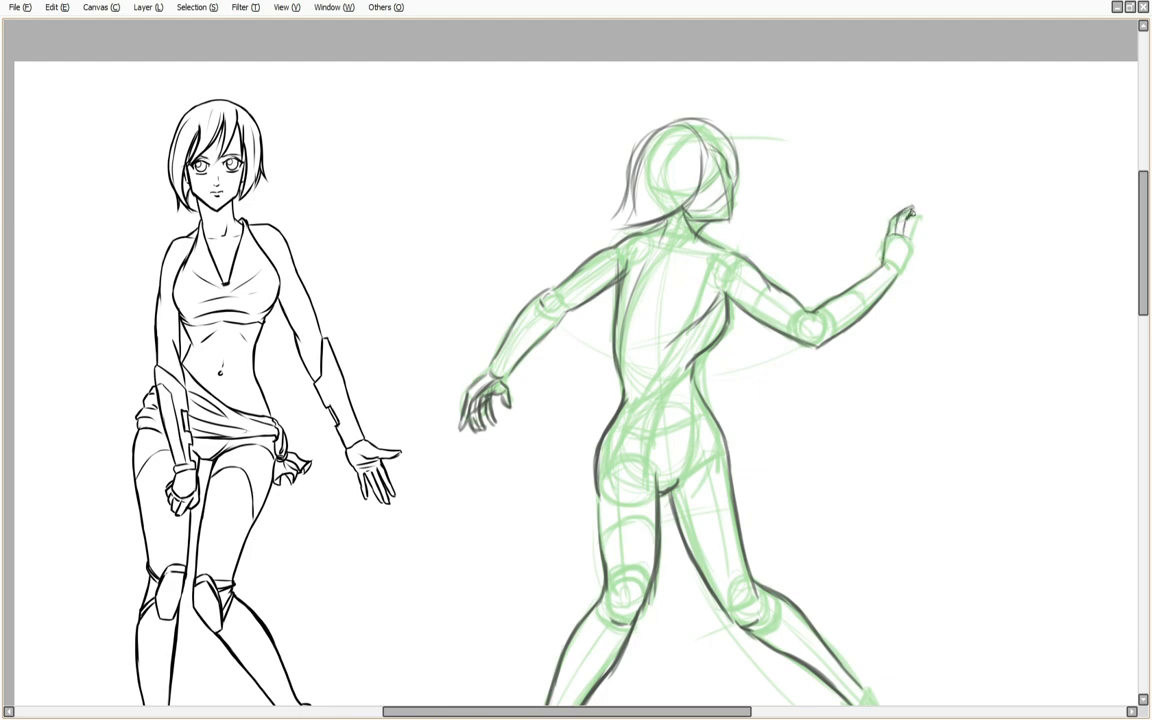
pyautogui.moveTo(919, 222); pyautogui.dragTo(911, 242)
# Outline the woman's ankles and both feet over the green wedge shapes.
pyautogui.scroll(-3, 854, 348)
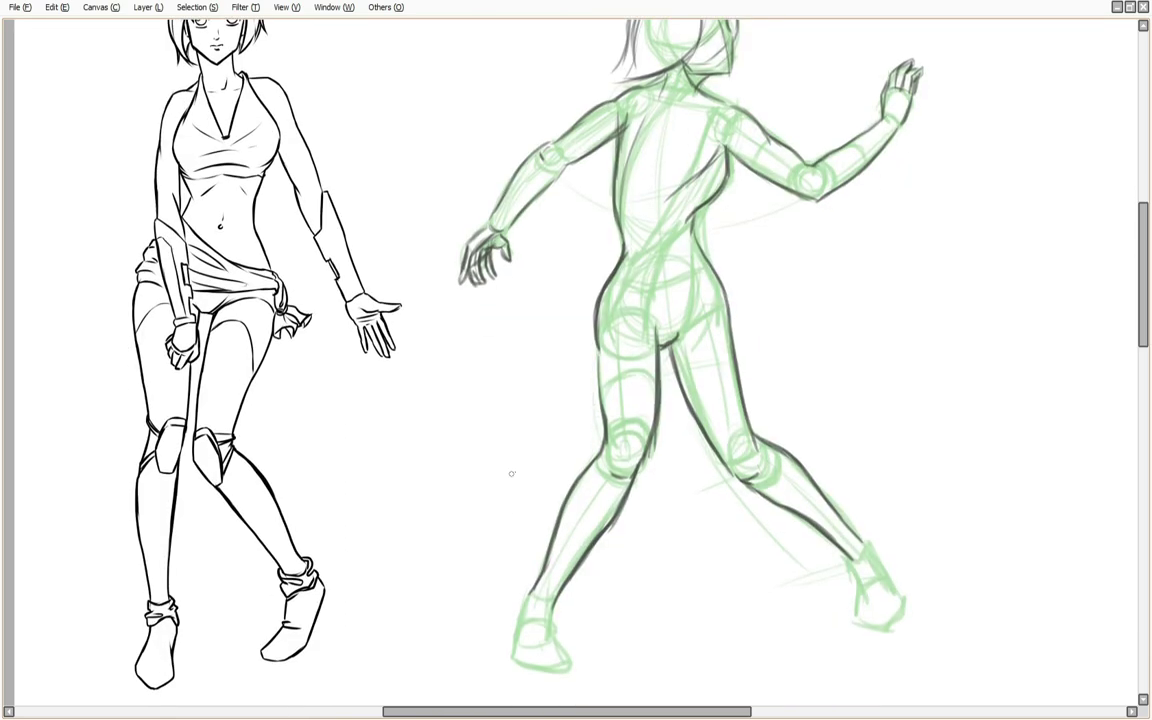
pyautogui.moveTo(850, 557)
pyautogui.mouseDown()
pyautogui.moveTo(857, 621)
pyautogui.moveTo(901, 606)
pyautogui.mouseUp()
pyautogui.moveTo(863, 541); pyautogui.dragTo(899, 600)
# Sketch the wrap around the woman's hips and the lower edge of her cropped top.
pyautogui.moveTo(1144, 279)
pyautogui.mouseDown()
pyautogui.moveTo(1144, 265)
pyautogui.moveTo(1145, 276)
pyautogui.mouseUp()
pyautogui.moveTo(625, 290)
pyautogui.mouseDown()
pyautogui.moveTo(672, 317)
pyautogui.moveTo(716, 304)
pyautogui.mouseUp()
pyautogui.moveTo(618, 292)
pyautogui.mouseDown()
pyautogui.moveTo(591, 357)
pyautogui.moveTo(725, 343)
pyautogui.mouseUp()
pyautogui.moveTo(627, 300); pyautogui.dragTo(737, 332)
pyautogui.moveTo(622, 284); pyautogui.dragTo(662, 312)
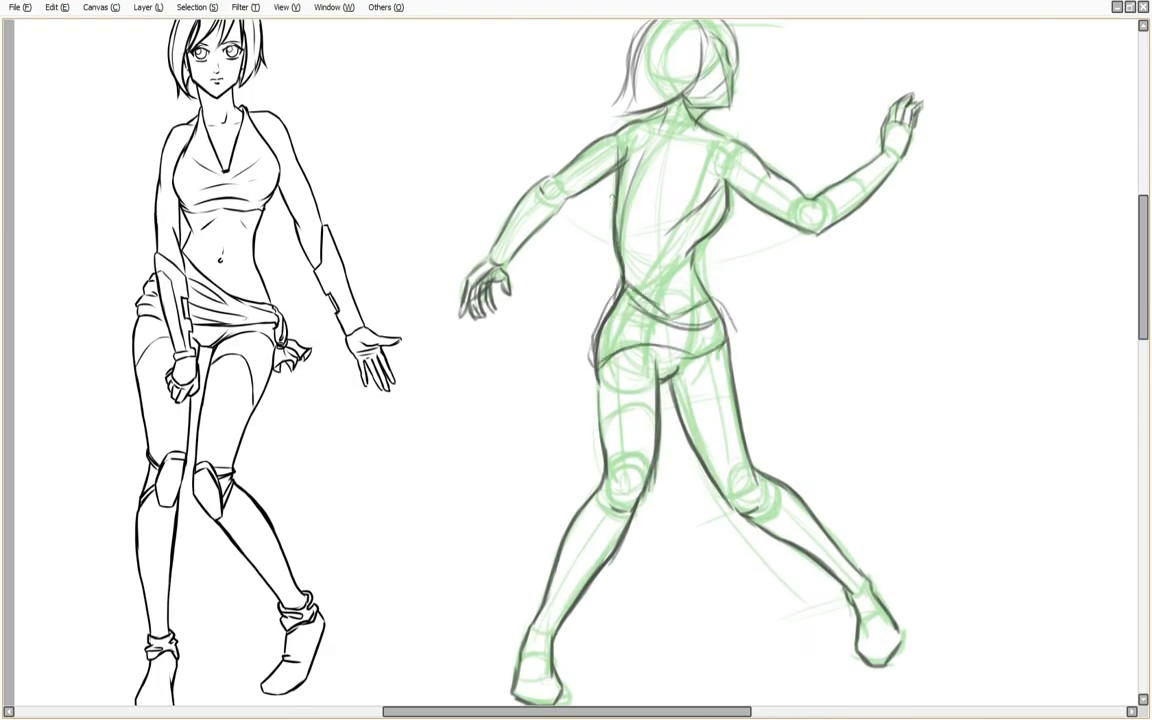
pyautogui.moveTo(622, 228); pyautogui.dragTo(706, 236)
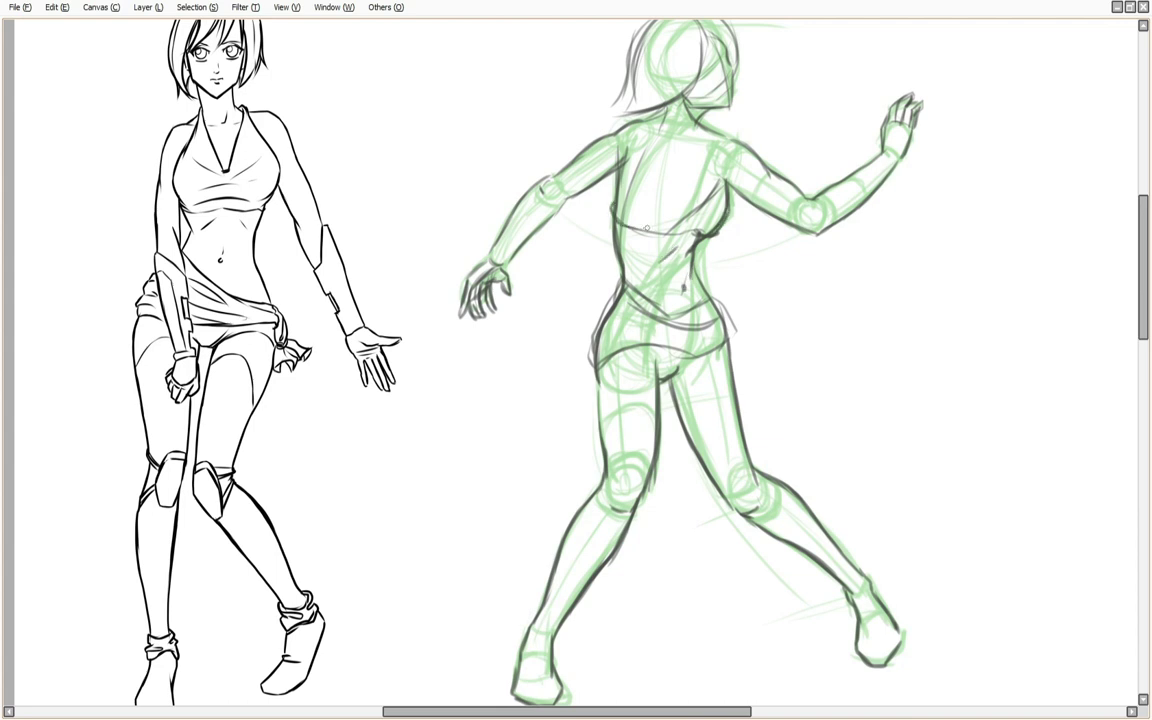
# Sketch the upper and lower edges of the woman's cropped top and the curved hem line across each thigh.
pyautogui.moveTo(630, 229); pyautogui.dragTo(693, 235)
pyautogui.moveTo(634, 156)
pyautogui.mouseDown()
pyautogui.moveTo(719, 179)
pyautogui.moveTo(616, 198)
pyautogui.moveTo(726, 179)
pyautogui.mouseUp()
pyautogui.moveTo(604, 418)
pyautogui.mouseDown()
pyautogui.moveTo(624, 384)
pyautogui.moveTo(652, 380)
pyautogui.mouseUp()
pyautogui.moveTo(676, 402)
pyautogui.mouseDown()
pyautogui.moveTo(706, 389)
pyautogui.moveTo(739, 421)
pyautogui.mouseUp()
# Draw the knee pads over the green joint circles on both of the woman's knees.
pyautogui.moveTo(609, 511)
pyautogui.mouseDown()
pyautogui.moveTo(624, 514)
pyautogui.moveTo(610, 509)
pyautogui.mouseUp()
pyautogui.moveTo(621, 474)
pyautogui.mouseDown()
pyautogui.moveTo(640, 478)
pyautogui.moveTo(612, 512)
pyautogui.mouseUp()
pyautogui.moveTo(612, 513); pyautogui.dragTo(635, 507)
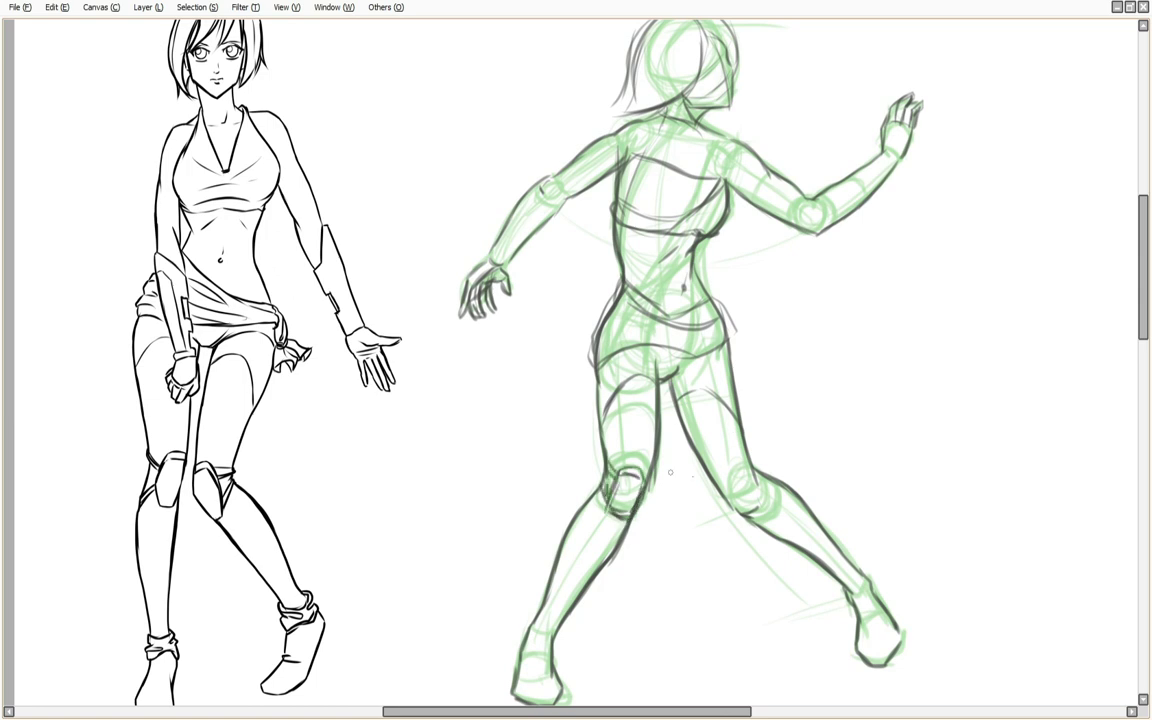
pyautogui.moveTo(731, 491); pyautogui.dragTo(769, 527)
pyautogui.moveTo(760, 494)
pyautogui.mouseDown()
pyautogui.moveTo(772, 524)
pyautogui.moveTo(768, 498)
pyautogui.mouseUp()
pyautogui.moveTo(734, 488); pyautogui.dragTo(758, 500)
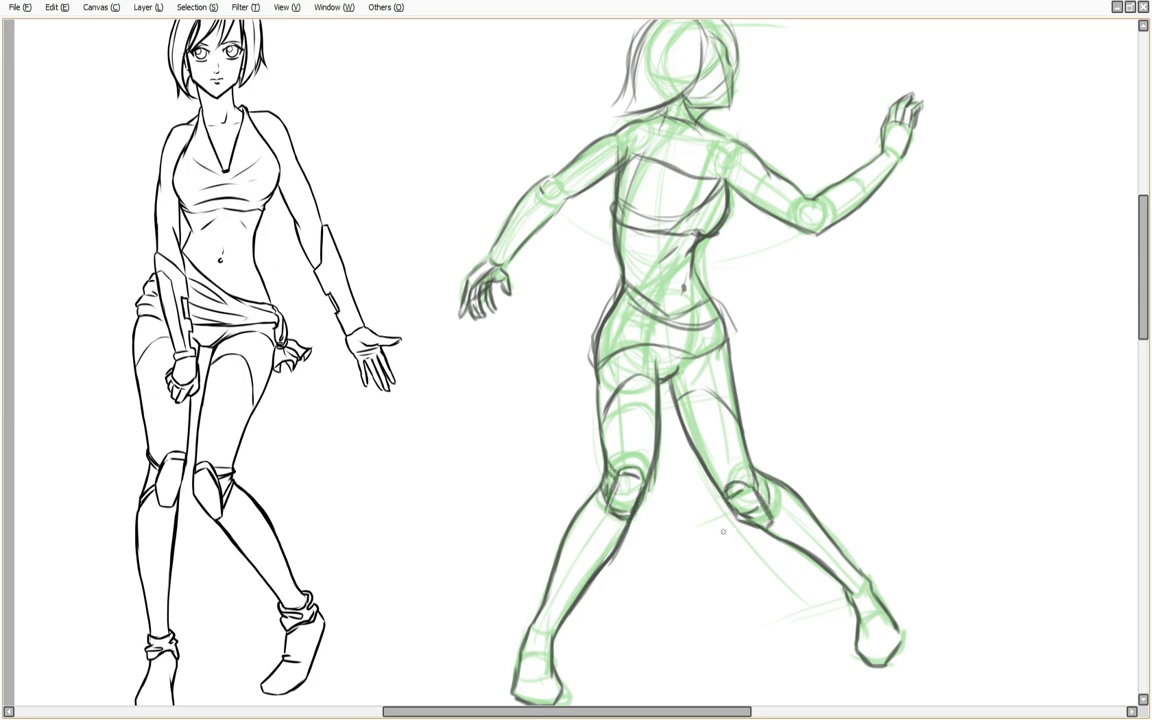
# Sketch the arm guards and wrist cuffs on the woman's raised and lowered forearms.
pyautogui.moveTo(828, 208); pyautogui.dragTo(896, 151)
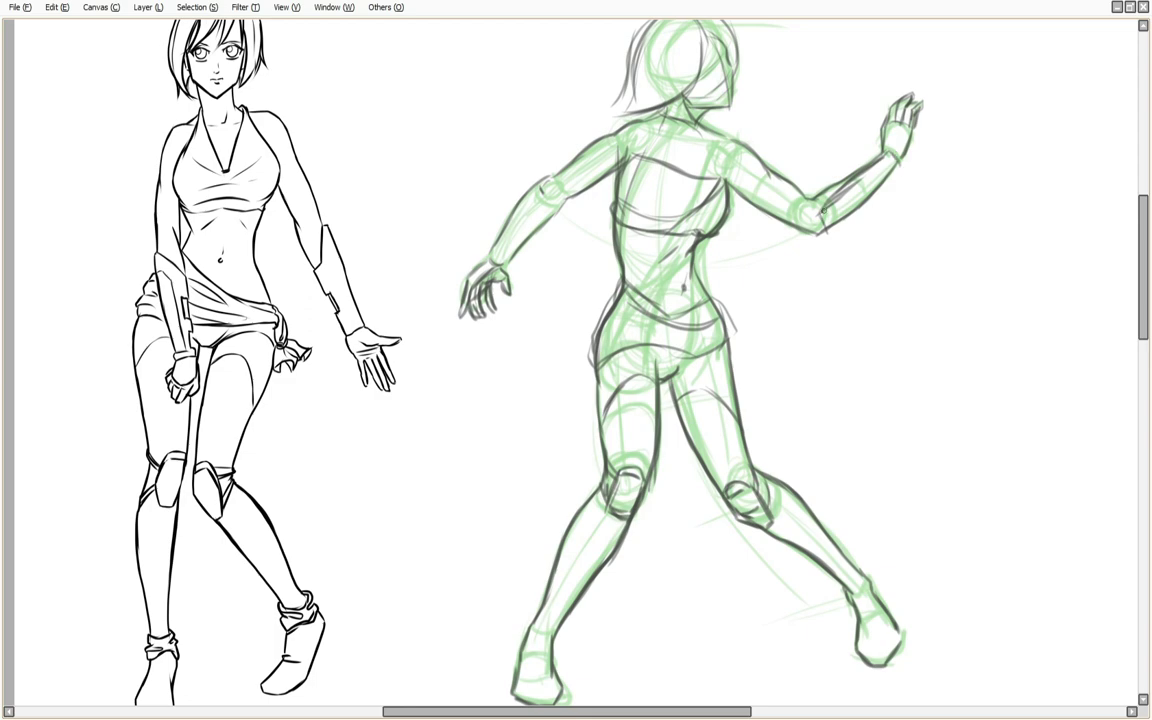
pyautogui.moveTo(830, 230); pyautogui.dragTo(892, 158)
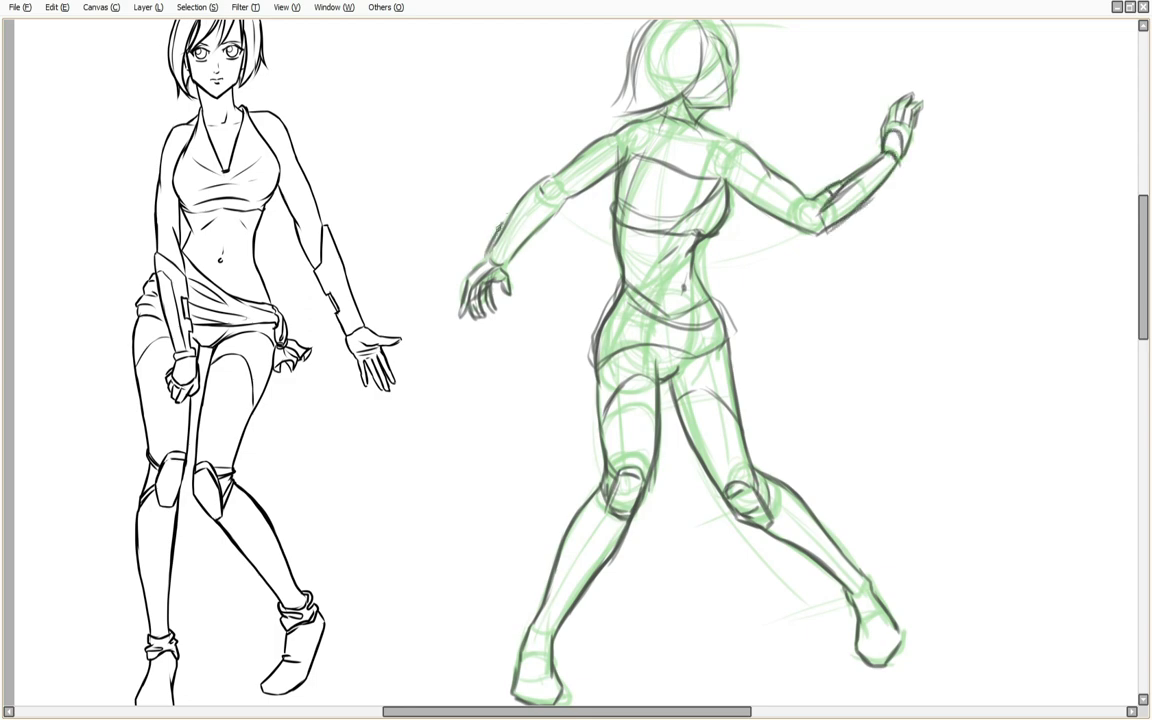
pyautogui.moveTo(550, 176)
pyautogui.mouseDown()
pyautogui.moveTo(500, 222)
pyautogui.moveTo(491, 248)
pyautogui.mouseUp()
# Draw the folded cuffs around both of the woman's ankles.
pyautogui.moveTo(1143, 270); pyautogui.dragTo(1143, 303)
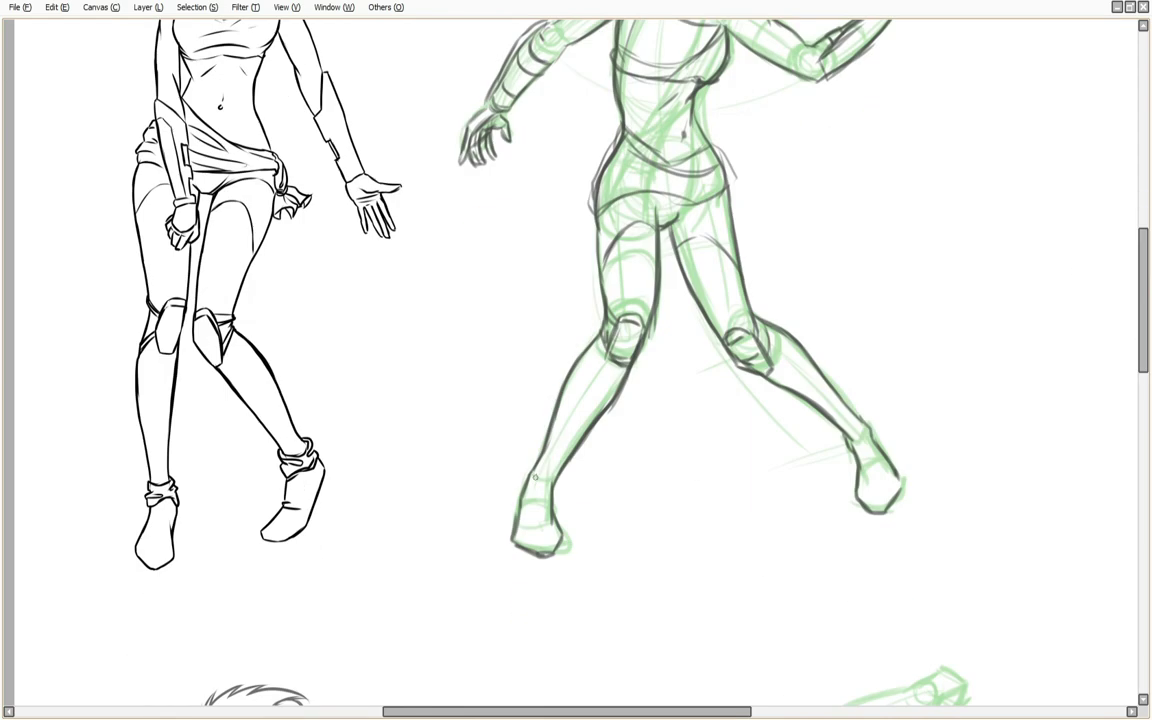
pyautogui.moveTo(529, 463)
pyautogui.mouseDown()
pyautogui.moveTo(562, 477)
pyautogui.moveTo(526, 484)
pyautogui.mouseUp()
pyautogui.moveTo(838, 432); pyautogui.dragTo(862, 409)
pyautogui.moveTo(780, 365); pyautogui.dragTo(758, 400)
pyautogui.moveTo(790, 385); pyautogui.dragTo(762, 416)
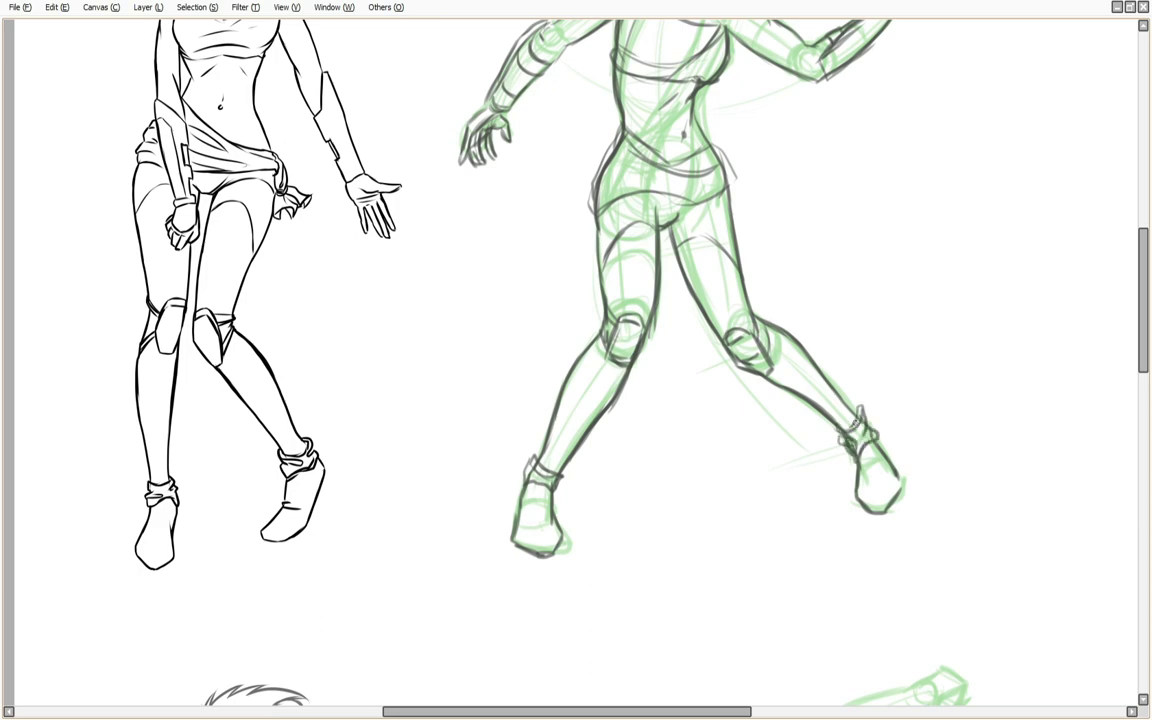
# Sketch the placement lines for the woman's eyes, brow and jaw on her turned head.
pyautogui.scroll(4, 437, 171)
pyautogui.scroll(2, 728, 204)
pyautogui.moveTo(1143, 210); pyautogui.dragTo(1143, 176)
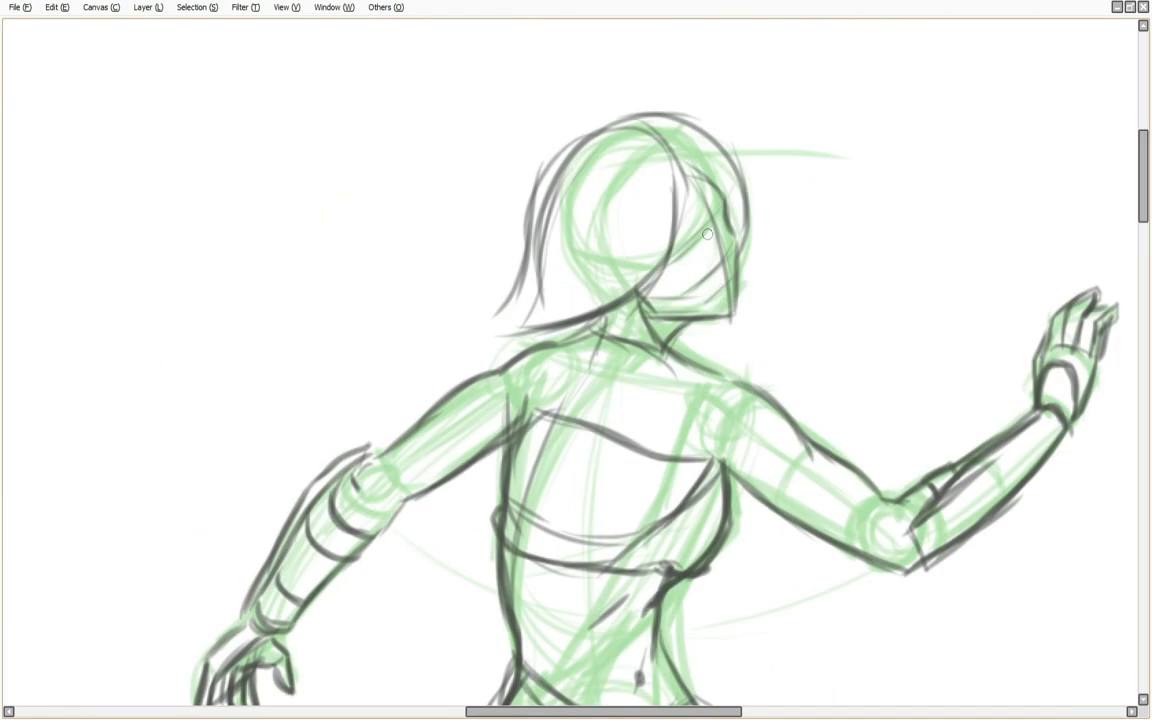
pyautogui.moveTo(709, 248)
pyautogui.mouseDown()
pyautogui.moveTo(682, 272)
pyautogui.moveTo(732, 233)
pyautogui.mouseUp()
pyautogui.moveTo(673, 261)
pyautogui.mouseDown()
pyautogui.moveTo(704, 231)
pyautogui.moveTo(708, 245)
pyautogui.mouseUp()
pyautogui.moveTo(718, 211); pyautogui.dragTo(738, 250)
pyautogui.moveTo(717, 211); pyautogui.dragTo(733, 246)
pyautogui.moveTo(631, 290); pyautogui.dragTo(650, 309)
# Outline the crouching man's lowered arm in dark grey from the shoulder to the wrist.
pyautogui.scroll(-2, 596, 480)
pyautogui.moveTo(1143, 183); pyautogui.dragTo(1093, 426)
pyautogui.scroll(1, 1092, 420)
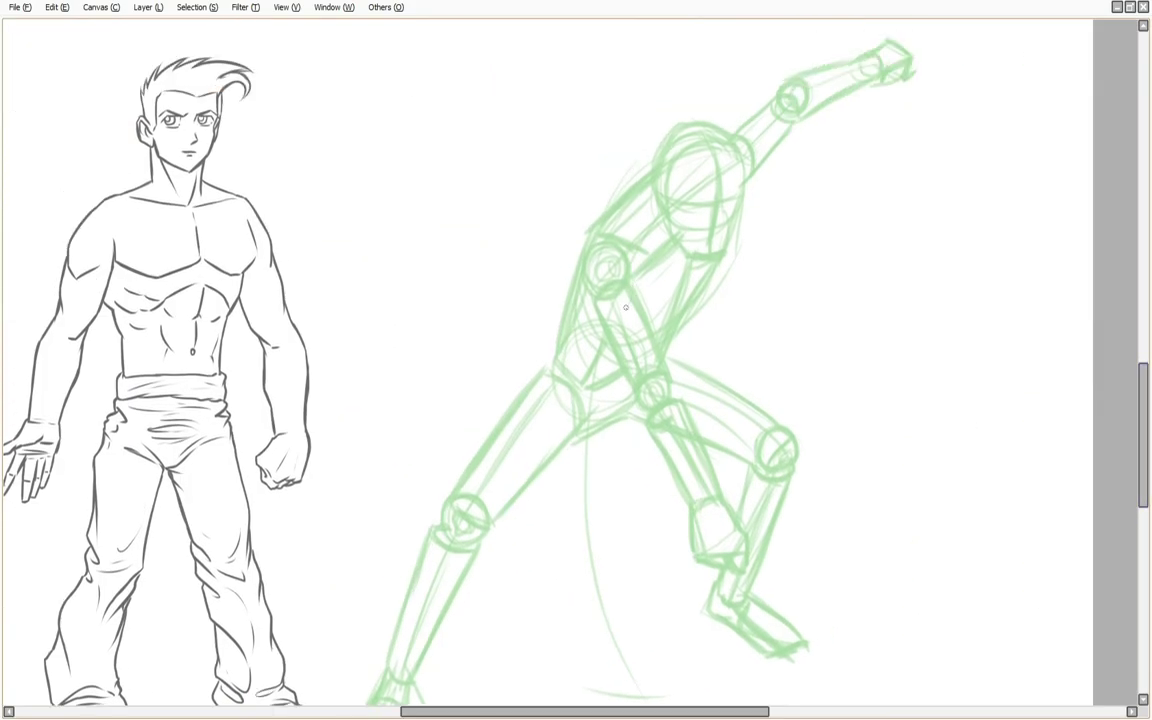
pyautogui.moveTo(625, 245)
pyautogui.mouseDown()
pyautogui.moveTo(634, 303)
pyautogui.moveTo(673, 390)
pyautogui.mouseUp()
pyautogui.moveTo(579, 285); pyautogui.dragTo(690, 495)
pyautogui.moveTo(673, 390); pyautogui.dragTo(724, 492)
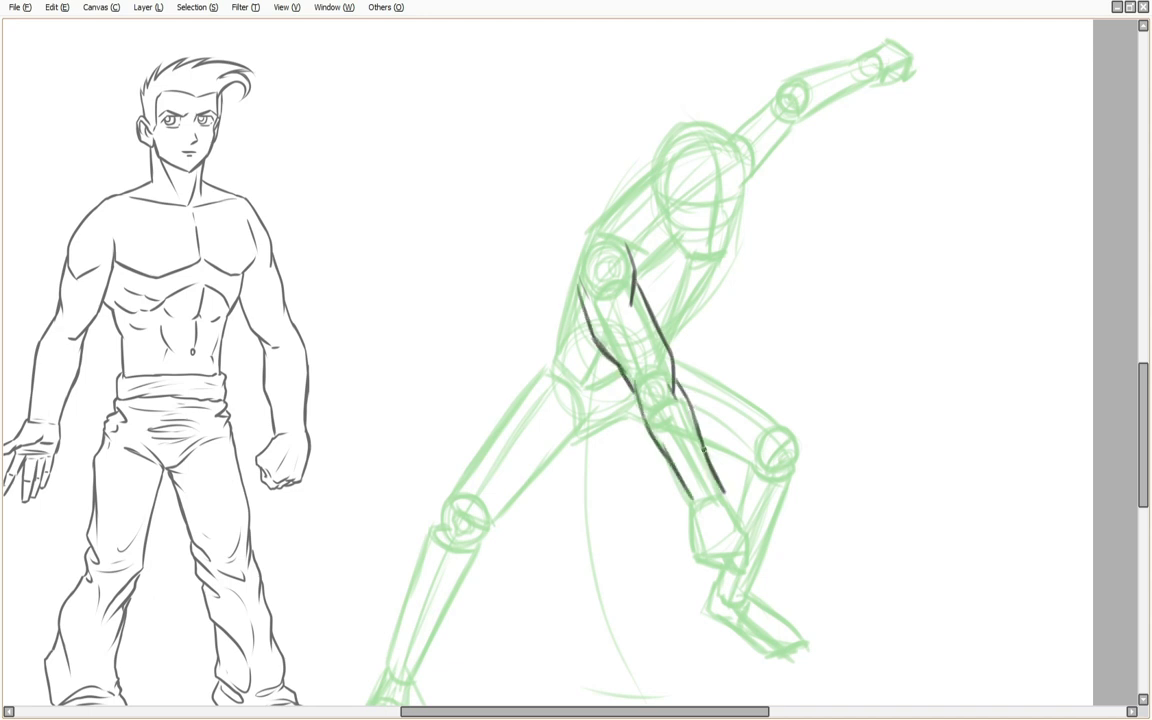
pyautogui.moveTo(579, 288); pyautogui.dragTo(594, 225)
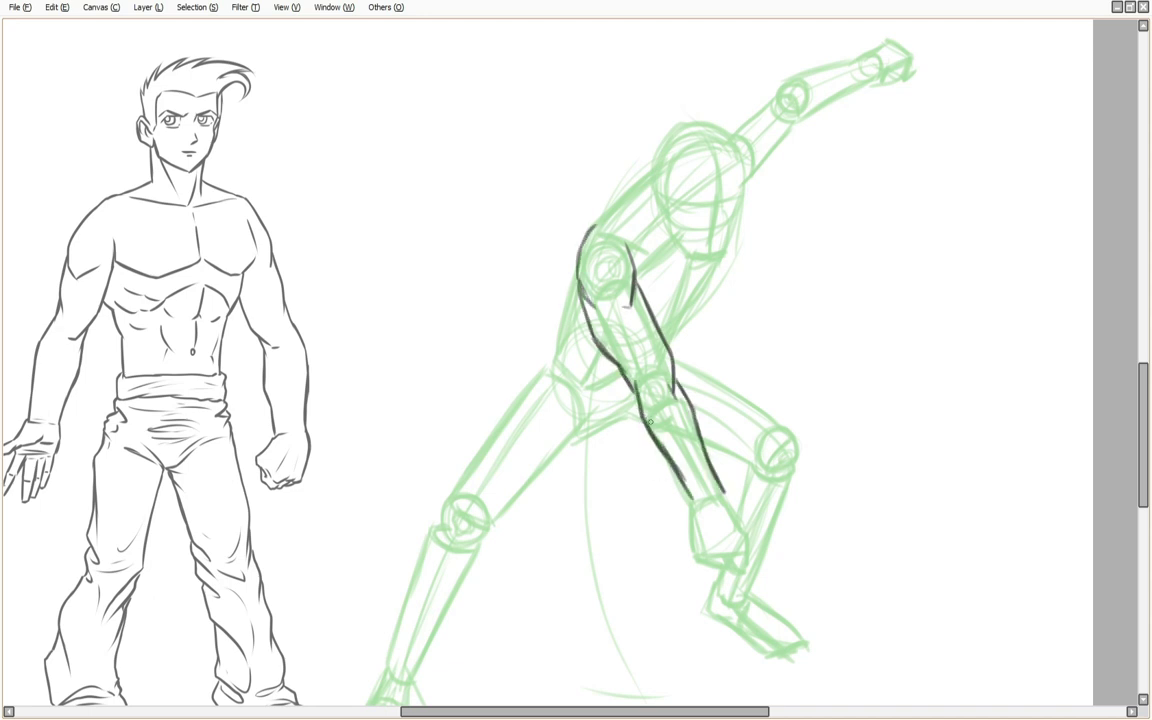
# Draw the crouching man's upper back contour, neck and chest line.
pyautogui.moveTo(632, 186); pyautogui.dragTo(643, 178)
pyautogui.moveTo(648, 176)
pyautogui.mouseDown()
pyautogui.moveTo(658, 225)
pyautogui.moveTo(637, 242)
pyautogui.mouseUp()
pyautogui.moveTo(594, 225); pyautogui.dragTo(643, 168)
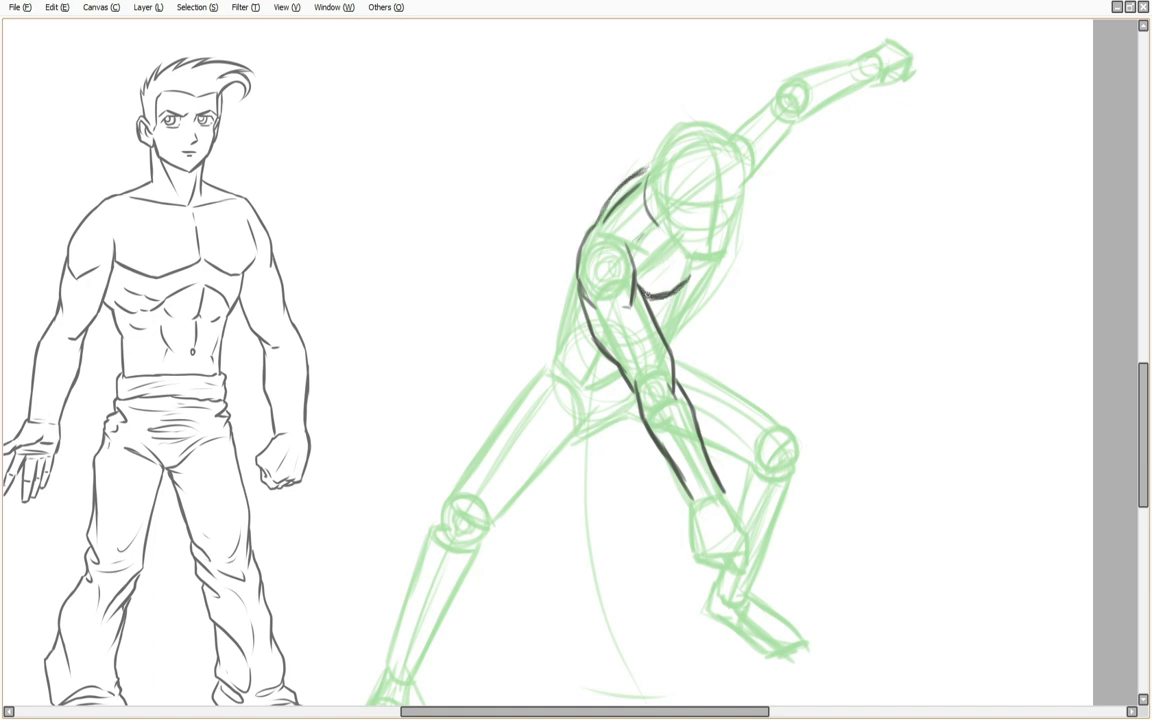
# Outline the man's jaw, ear and skull, and sketch the hair mass and hairline around his head.
pyautogui.moveTo(668, 228); pyautogui.dragTo(711, 256)
pyautogui.moveTo(667, 196); pyautogui.dragTo(708, 255)
pyautogui.moveTo(656, 148)
pyautogui.mouseDown()
pyautogui.moveTo(716, 121)
pyautogui.moveTo(744, 170)
pyautogui.mouseUp()
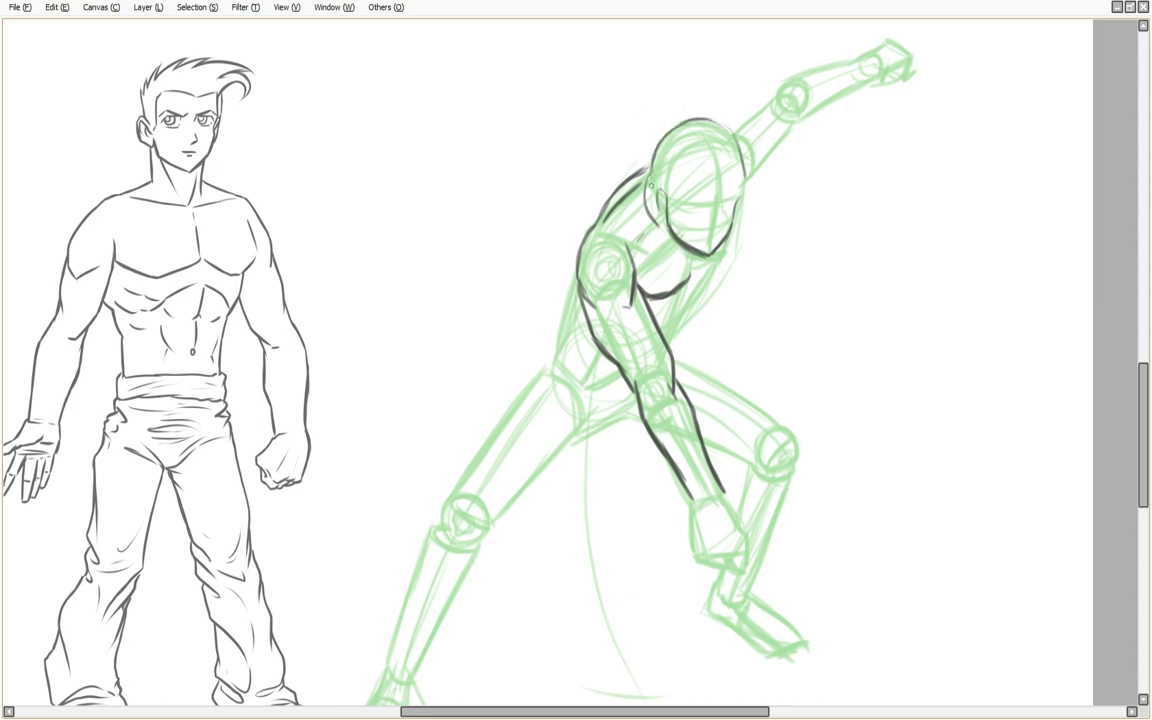
pyautogui.moveTo(652, 186)
pyautogui.mouseDown()
pyautogui.moveTo(705, 98)
pyautogui.moveTo(776, 195)
pyautogui.mouseUp()
pyautogui.moveTo(707, 170); pyautogui.dragTo(740, 198)
# Outline both sides of the man's torso and draw the waistband across his hips.
pyautogui.moveTo(730, 172)
pyautogui.mouseDown()
pyautogui.moveTo(755, 223)
pyautogui.moveTo(691, 281)
pyautogui.mouseUp()
pyautogui.moveTo(709, 271); pyautogui.dragTo(671, 348)
pyautogui.moveTo(586, 232); pyautogui.dragTo(558, 354)
pyautogui.moveTo(1143, 381); pyautogui.dragTo(1143, 404)
pyautogui.moveTo(557, 247); pyautogui.dragTo(607, 268)
pyautogui.moveTo(555, 257)
pyautogui.mouseDown()
pyautogui.moveTo(585, 287)
pyautogui.moveTo(613, 263)
pyautogui.mouseUp()
pyautogui.moveTo(588, 287); pyautogui.dragTo(618, 278)
# Outline the trouser leg on the man's extended rear leg, with knee folds and a loose cuff.
pyautogui.moveTo(596, 321); pyautogui.dragTo(481, 410)
pyautogui.moveTo(552, 355); pyautogui.dragTo(488, 425)
pyautogui.moveTo(475, 430)
pyautogui.mouseDown()
pyautogui.moveTo(491, 435)
pyautogui.moveTo(534, 265)
pyautogui.moveTo(553, 257)
pyautogui.mouseUp()
pyautogui.moveTo(456, 379); pyautogui.dragTo(426, 440)
pyautogui.moveTo(490, 432)
pyautogui.mouseDown()
pyautogui.moveTo(466, 470)
pyautogui.moveTo(440, 575)
pyautogui.mouseUp()
pyautogui.moveTo(426, 440)
pyautogui.mouseDown()
pyautogui.moveTo(372, 585)
pyautogui.moveTo(412, 602)
pyautogui.moveTo(441, 575)
pyautogui.mouseUp()
pyautogui.moveTo(442, 574); pyautogui.dragTo(430, 608)
pyautogui.moveTo(409, 601); pyautogui.dragTo(431, 610)
pyautogui.moveTo(564, 349)
pyautogui.mouseDown()
pyautogui.moveTo(640, 306)
pyautogui.moveTo(582, 319)
pyautogui.mouseUp()
# Outline the thigh of the man's bent front leg and the cloth folds behind its knee.
pyautogui.moveTo(675, 250); pyautogui.dragTo(740, 281)
pyautogui.moveTo(676, 250); pyautogui.dragTo(718, 274)
pyautogui.moveTo(700, 260); pyautogui.dragTo(794, 327)
pyautogui.moveTo(714, 353)
pyautogui.mouseDown()
pyautogui.moveTo(766, 353)
pyautogui.moveTo(731, 367)
pyautogui.mouseUp()
pyautogui.moveTo(731, 369); pyautogui.dragTo(753, 370)
pyautogui.moveTo(629, 316); pyautogui.dragTo(650, 328)
# Draw the lower trouser leg of the man's bent front leg from the knee to the cuff.
pyautogui.moveTo(790, 325); pyautogui.dragTo(796, 352)
pyautogui.moveTo(796, 350); pyautogui.dragTo(764, 437)
pyautogui.moveTo(741, 374); pyautogui.dragTo(729, 398)
pyautogui.moveTo(763, 439)
pyautogui.mouseDown()
pyautogui.moveTo(772, 464)
pyautogui.moveTo(742, 478)
pyautogui.mouseUp()
pyautogui.moveTo(711, 466); pyautogui.dragTo(767, 489)
pyautogui.moveTo(766, 480); pyautogui.dragTo(776, 500)
# Draw the clenched fist and curled fingers at the end of the man's lowered arm.
pyautogui.moveTo(724, 386); pyautogui.dragTo(753, 460)
pyautogui.moveTo(748, 444)
pyautogui.mouseDown()
pyautogui.moveTo(734, 466)
pyautogui.moveTo(722, 447)
pyautogui.mouseUp()
pyautogui.moveTo(721, 447)
pyautogui.mouseDown()
pyautogui.moveTo(732, 465)
pyautogui.moveTo(722, 463)
pyautogui.mouseUp()
pyautogui.moveTo(703, 446); pyautogui.dragTo(713, 461)
pyautogui.moveTo(692, 405); pyautogui.dragTo(697, 448)
pyautogui.moveTo(689, 391); pyautogui.dragTo(747, 469)
# Outline the man's front shoe below the trouser cuff and sketch the shoe on his rear foot.
pyautogui.moveTo(748, 447)
pyautogui.mouseDown()
pyautogui.moveTo(748, 468)
pyautogui.moveTo(696, 497)
pyautogui.mouseUp()
pyautogui.moveTo(706, 483)
pyautogui.mouseDown()
pyautogui.moveTo(694, 497)
pyautogui.moveTo(768, 544)
pyautogui.moveTo(814, 548)
pyautogui.mouseUp()
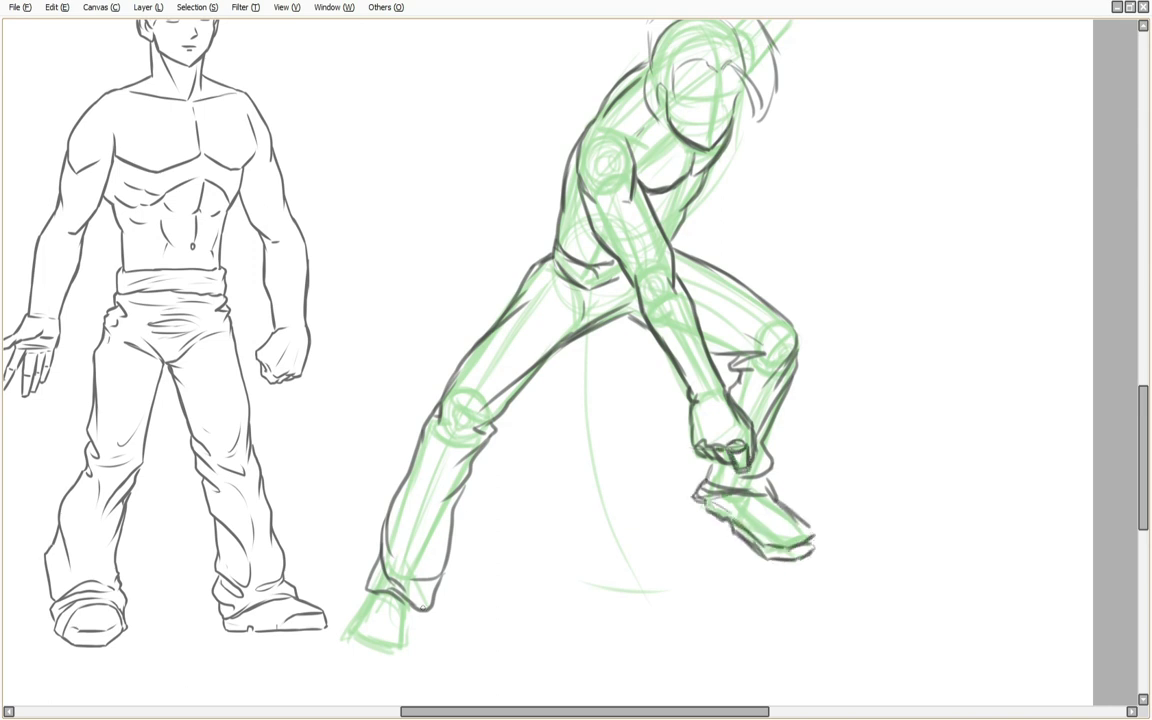
pyautogui.moveTo(370, 596)
pyautogui.mouseDown()
pyautogui.moveTo(355, 638)
pyautogui.moveTo(411, 642)
pyautogui.mouseUp()
pyautogui.moveTo(362, 621); pyautogui.dragTo(415, 622)
# Outline the man's raised rear arm and its fist over the green construction shapes.
pyautogui.scroll(5, 774, 238)
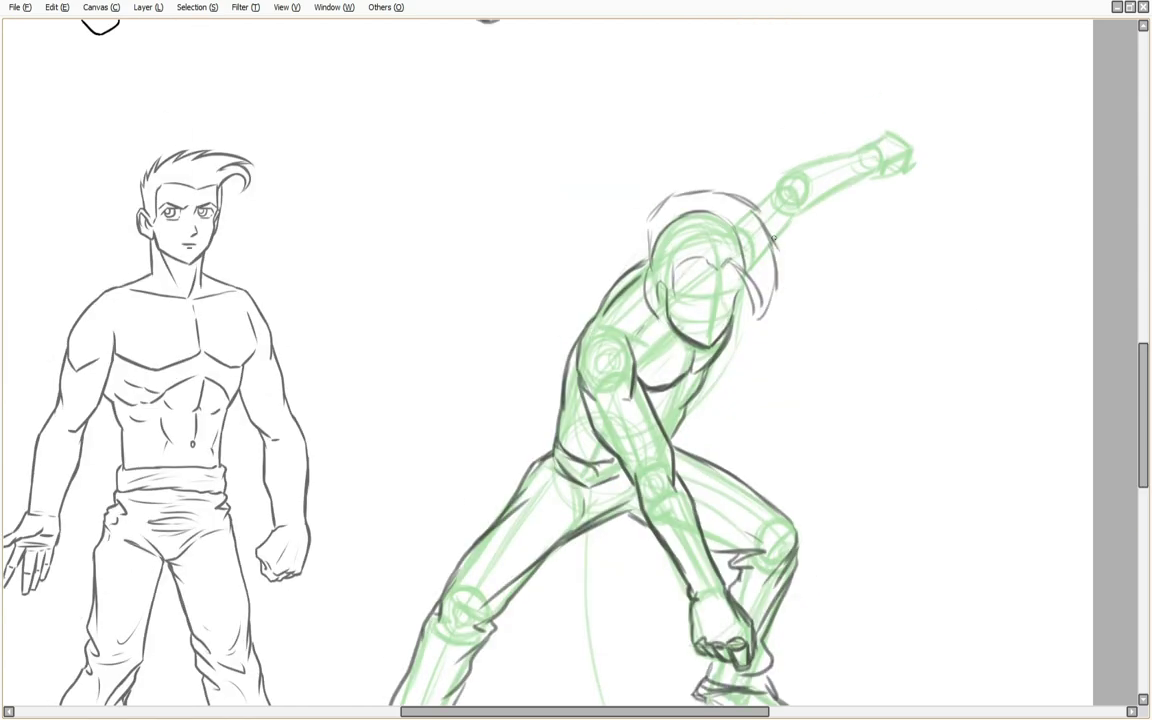
pyautogui.moveTo(733, 213); pyautogui.dragTo(779, 176)
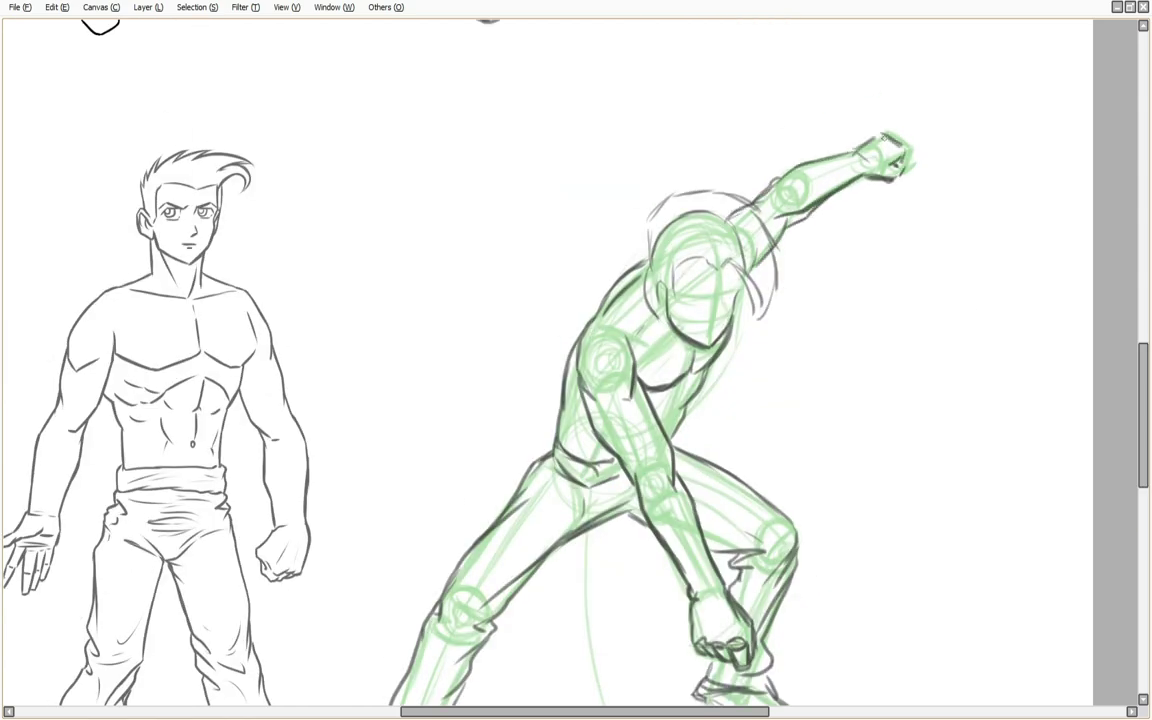
# Draw the woman's eyes, brow, nose and mouth in black over the rough face sketch.
pyautogui.scroll(-3, 767, 307)
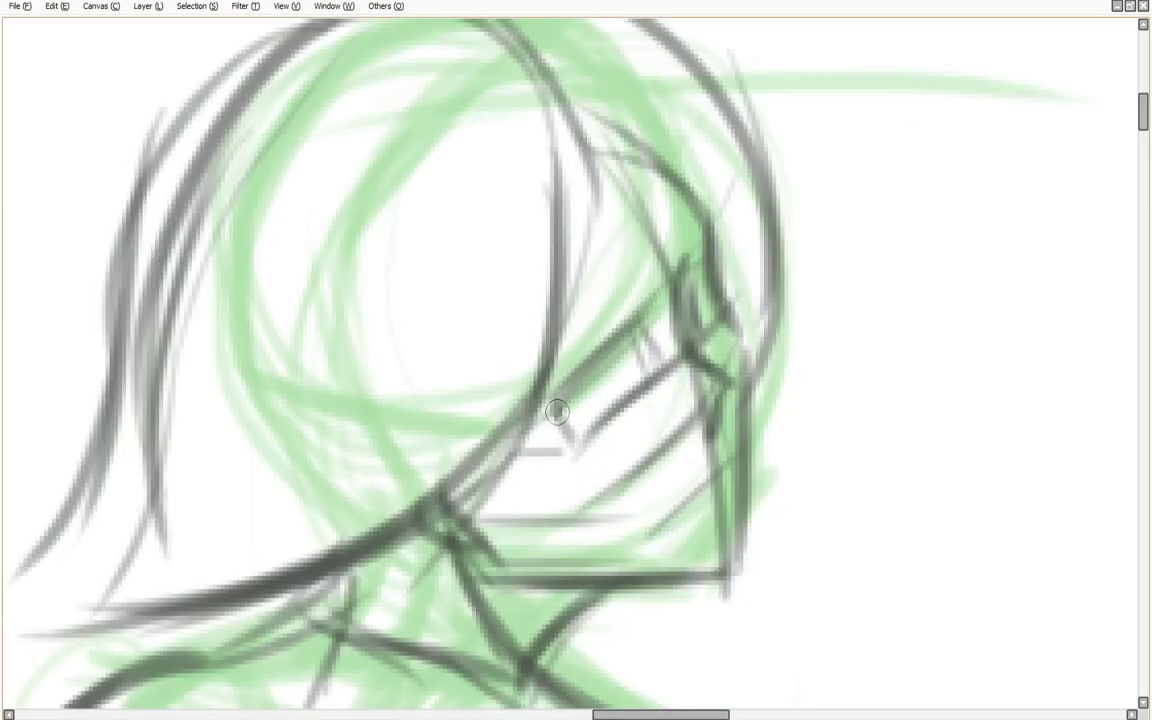
pyautogui.moveTo(558, 415); pyautogui.dragTo(637, 343)
pyautogui.moveTo(694, 268)
pyautogui.mouseDown()
pyautogui.moveTo(725, 372)
pyautogui.moveTo(705, 437)
pyautogui.moveTo(700, 318)
pyautogui.moveTo(722, 318)
pyautogui.mouseUp()
pyautogui.moveTo(554, 417)
pyautogui.mouseDown()
pyautogui.moveTo(634, 344)
pyautogui.moveTo(580, 435)
pyautogui.mouseUp()
pyautogui.moveTo(597, 438); pyautogui.dragTo(630, 420)
pyautogui.moveTo(540, 370); pyautogui.dragTo(620, 328)
pyautogui.moveTo(718, 466)
pyautogui.mouseDown()
pyautogui.moveTo(665, 495)
pyautogui.moveTo(706, 512)
pyautogui.mouseUp()
# Ink the woman's face contour and jaw in black, along with the front line of her neck.
pyautogui.scroll(-3, 743, 394)
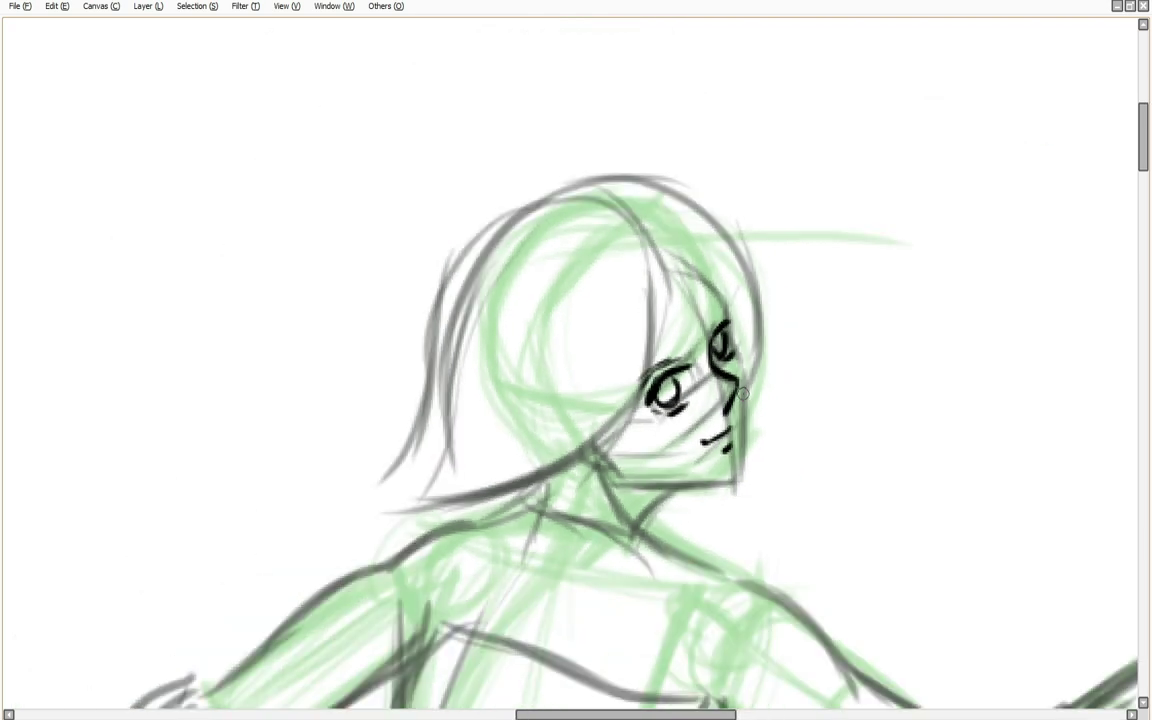
pyautogui.moveTo(710, 288)
pyautogui.mouseDown()
pyautogui.moveTo(738, 390)
pyautogui.moveTo(735, 485)
pyautogui.moveTo(617, 462)
pyautogui.moveTo(600, 445)
pyautogui.mouseUp()
pyautogui.moveTo(637, 520); pyautogui.dragTo(684, 487)
# Ink the fringe and the long pointed hair strands sweeping back from the woman's parting.
pyautogui.moveTo(656, 216); pyautogui.dragTo(674, 328)
pyautogui.moveTo(643, 234)
pyautogui.mouseDown()
pyautogui.moveTo(664, 287)
pyautogui.moveTo(600, 405)
pyautogui.mouseUp()
pyautogui.moveTo(639, 264)
pyautogui.mouseDown()
pyautogui.moveTo(604, 393)
pyautogui.moveTo(525, 490)
pyautogui.mouseUp()
pyautogui.moveTo(640, 224); pyautogui.dragTo(512, 493)
pyautogui.moveTo(604, 222); pyautogui.dragTo(465, 435)
pyautogui.moveTo(575, 335); pyautogui.dragTo(455, 447)
pyautogui.moveTo(545, 205); pyautogui.dragTo(360, 445)
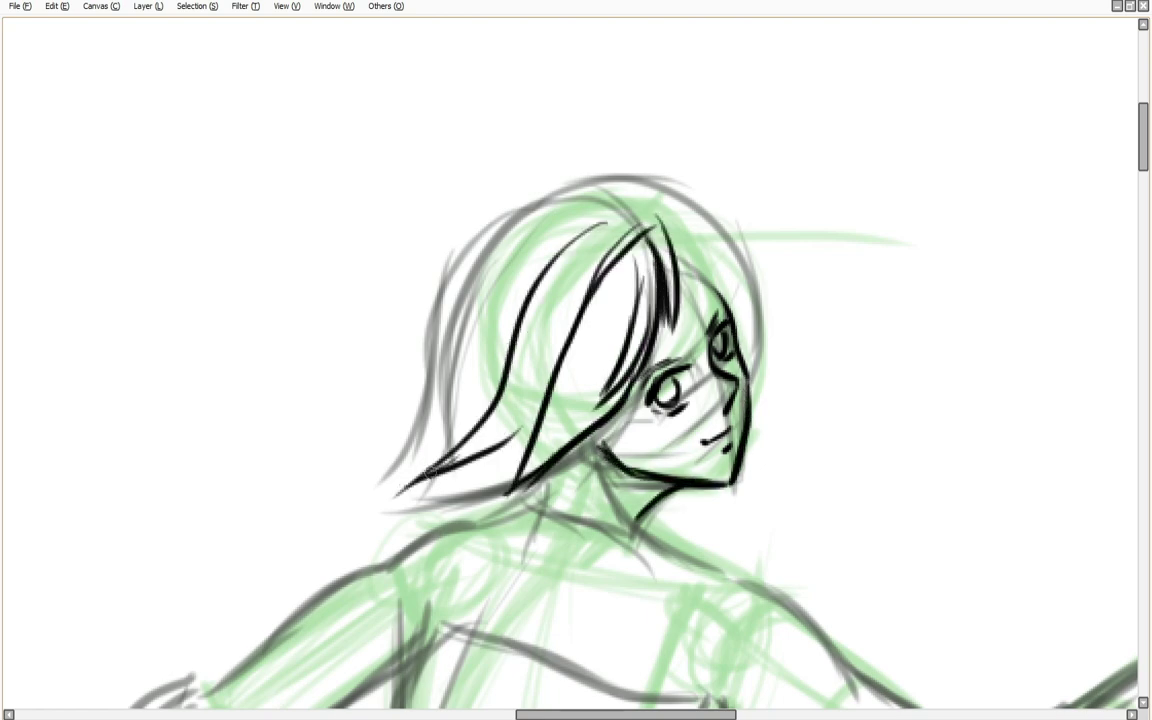
pyautogui.moveTo(485, 372); pyautogui.dragTo(372, 435)
pyautogui.moveTo(530, 210); pyautogui.dragTo(380, 465)
pyautogui.moveTo(470, 420); pyautogui.dragTo(360, 488)
# Ink the outer contour of the woman's hair, with loose tufts on the crown and strands beside her forehead.
pyautogui.moveTo(500, 185)
pyautogui.mouseDown()
pyautogui.moveTo(400, 352)
pyautogui.moveTo(320, 425)
pyautogui.mouseUp()
pyautogui.moveTo(493, 221); pyautogui.dragTo(425, 350)
pyautogui.moveTo(545, 175)
pyautogui.mouseDown()
pyautogui.moveTo(603, 170)
pyautogui.moveTo(642, 194)
pyautogui.moveTo(697, 164)
pyautogui.moveTo(676, 240)
pyautogui.moveTo(763, 325)
pyautogui.mouseUp()
pyautogui.moveTo(681, 249)
pyautogui.mouseDown()
pyautogui.moveTo(760, 322)
pyautogui.moveTo(747, 350)
pyautogui.mouseUp()
pyautogui.moveTo(764, 295); pyautogui.dragTo(760, 384)
# Ink the halter strap around the woman's neck and the adjoining neck and shoulder lines.
pyautogui.moveTo(530, 490); pyautogui.dragTo(623, 521)
pyautogui.moveTo(536, 496); pyautogui.dragTo(663, 548)
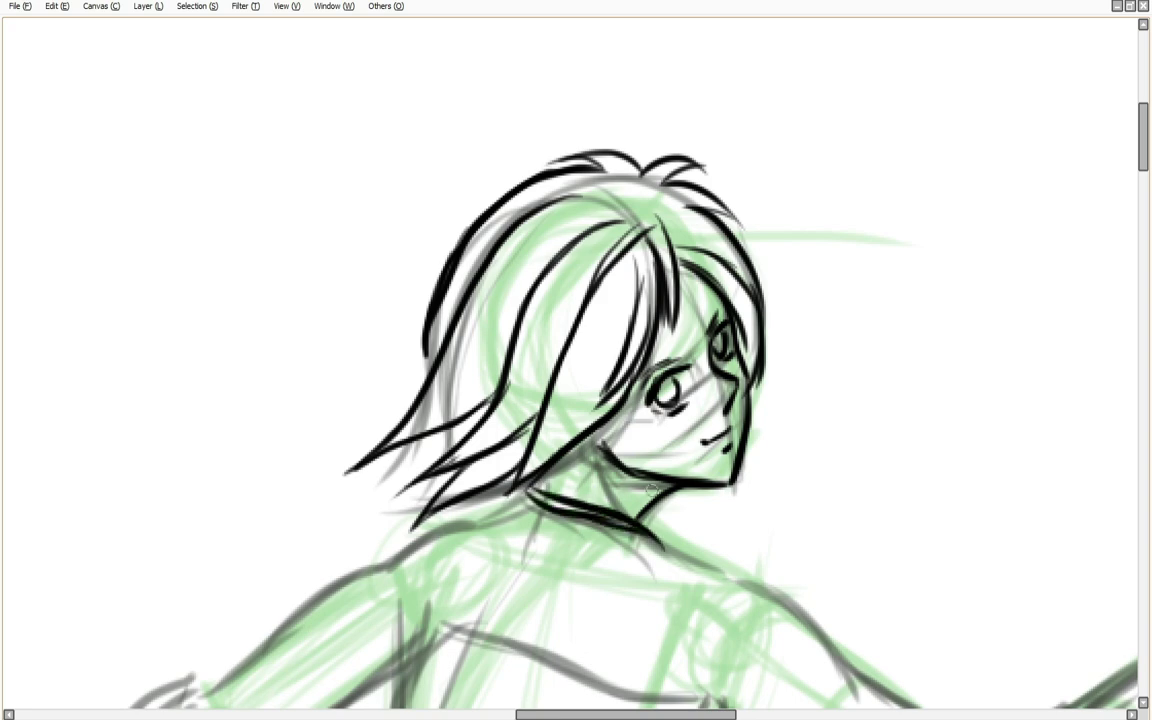
pyautogui.moveTo(676, 489); pyautogui.dragTo(640, 514)
pyautogui.moveTo(470, 519); pyautogui.dragTo(536, 508)
# Ink the shoulder and both edges of the woman's upper raised arm down to the elbow.
pyautogui.scroll(-5, 1083, 244)
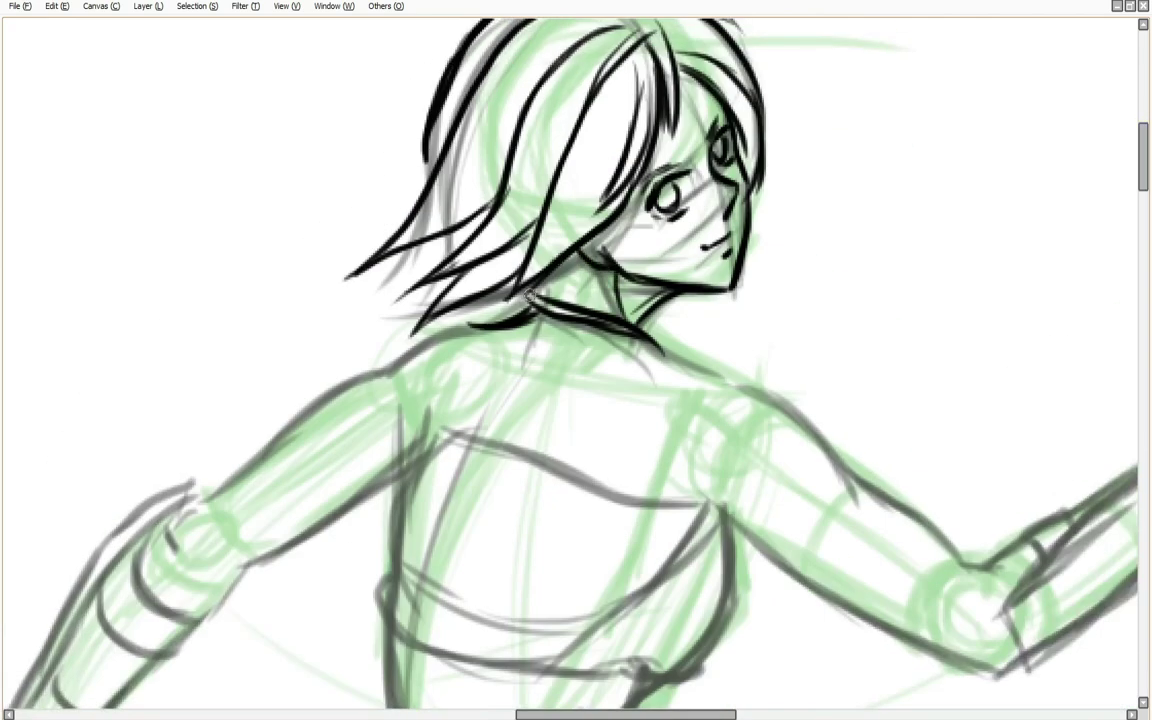
pyautogui.moveTo(655, 345); pyautogui.dragTo(845, 487)
pyautogui.moveTo(730, 380)
pyautogui.mouseDown()
pyautogui.moveTo(848, 495)
pyautogui.moveTo(973, 573)
pyautogui.mouseUp()
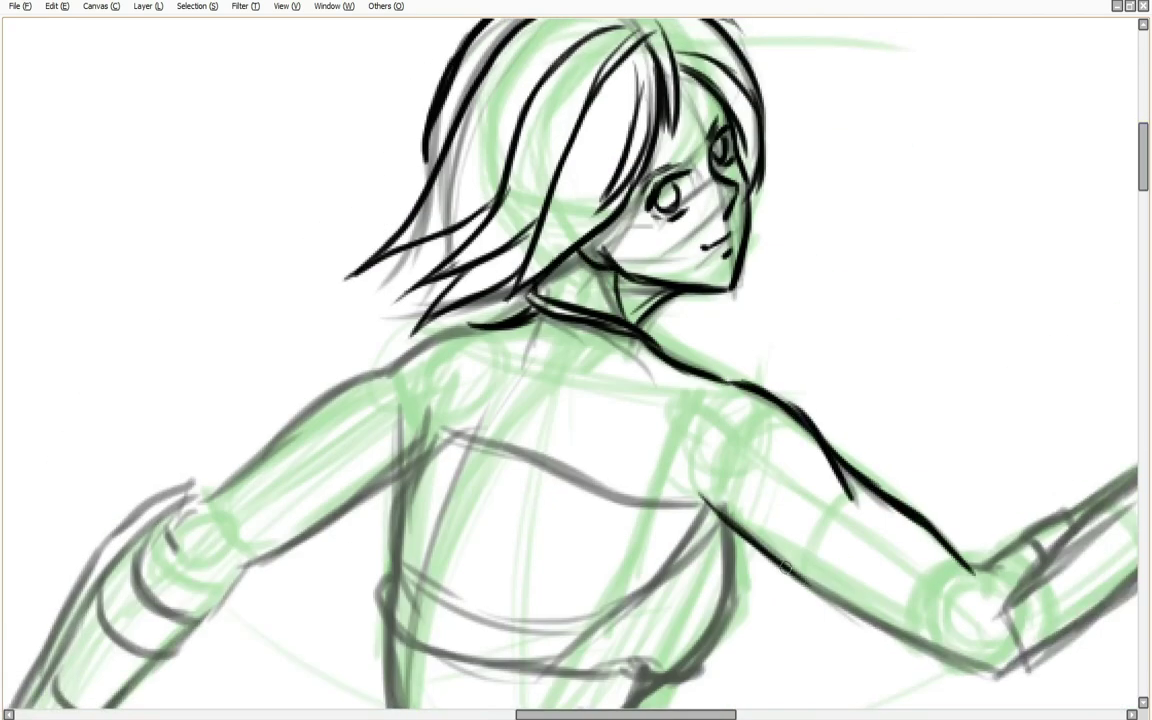
pyautogui.moveTo(708, 498); pyautogui.dragTo(963, 668)
# Ink the back edge of the woman's cropped top with the cloth folds along its side.
pyautogui.moveTo(410, 455); pyautogui.dragTo(400, 524)
pyautogui.moveTo(430, 405); pyautogui.dragTo(398, 524)
pyautogui.moveTo(418, 402)
pyautogui.mouseDown()
pyautogui.moveTo(435, 448)
pyautogui.moveTo(487, 462)
pyautogui.mouseUp()
pyautogui.moveTo(390, 540)
pyautogui.mouseDown()
pyautogui.moveTo(463, 599)
pyautogui.moveTo(427, 606)
pyautogui.mouseUp()
pyautogui.moveTo(384, 562); pyautogui.dragTo(428, 652)
pyautogui.moveTo(416, 450); pyautogui.dragTo(388, 540)
# Ink the woman's other shoulder and the upper half of her lowered arm, including the armpit crease.
pyautogui.moveTo(198, 500); pyautogui.dragTo(367, 378)
pyautogui.moveTo(290, 426); pyautogui.dragTo(470, 328)
pyautogui.moveTo(235, 571); pyautogui.dragTo(404, 468)
pyautogui.moveTo(418, 396); pyautogui.dragTo(424, 440)
# Add the strap edge along the woman's shoulder, the back of her neck and the shoulder blade line.
pyautogui.moveTo(1145, 142); pyautogui.dragTo(1147, 138)
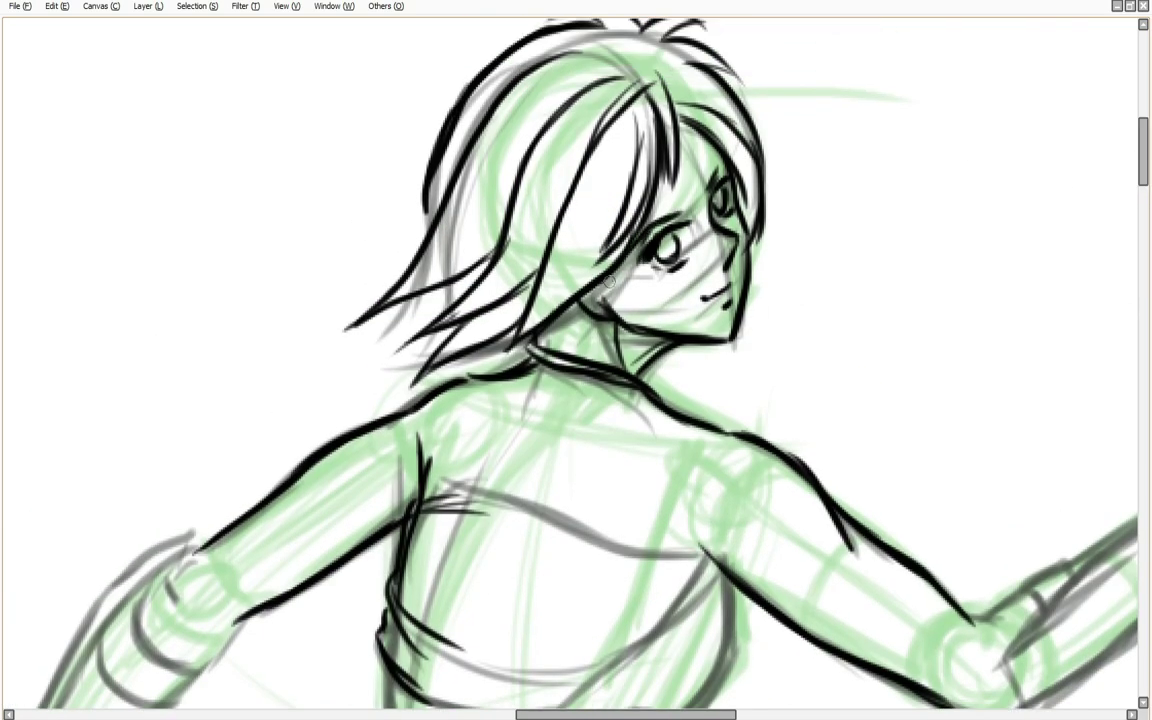
pyautogui.moveTo(626, 368); pyautogui.dragTo(701, 421)
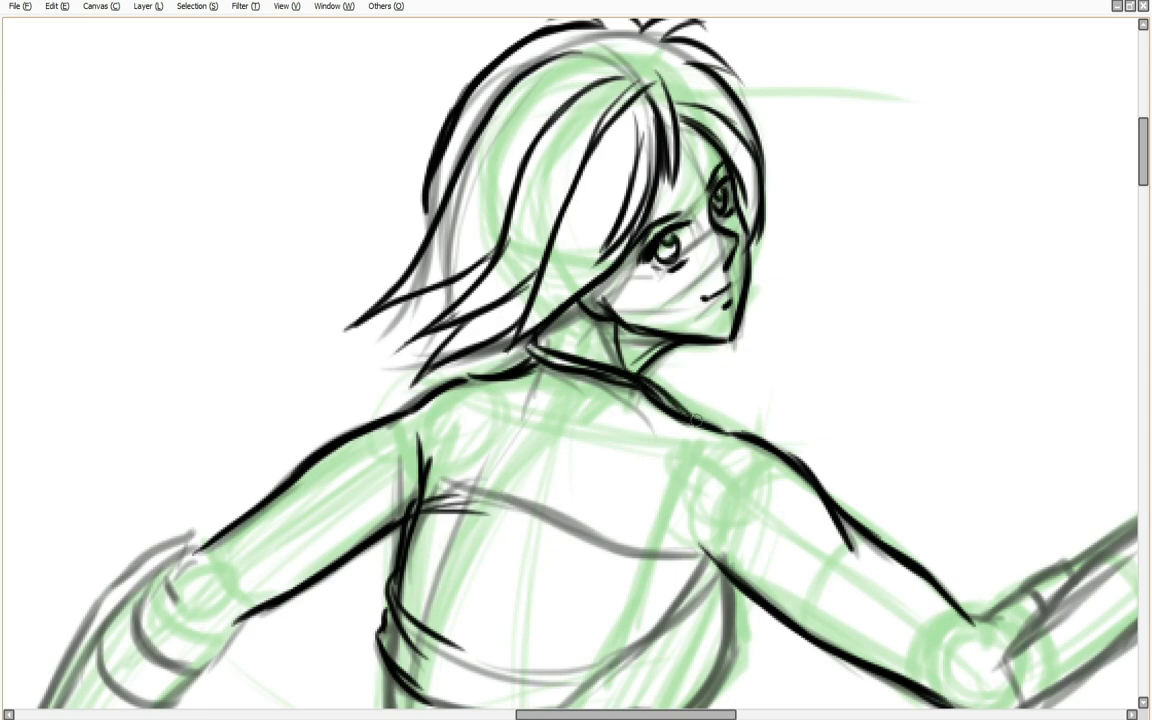
pyautogui.moveTo(547, 330); pyautogui.dragTo(545, 357)
pyautogui.moveTo(542, 366); pyautogui.dragTo(529, 425)
pyautogui.moveTo(474, 388)
pyautogui.mouseDown()
pyautogui.moveTo(491, 426)
pyautogui.moveTo(486, 482)
pyautogui.mouseUp()
pyautogui.hotkey('ctrl', 'z')
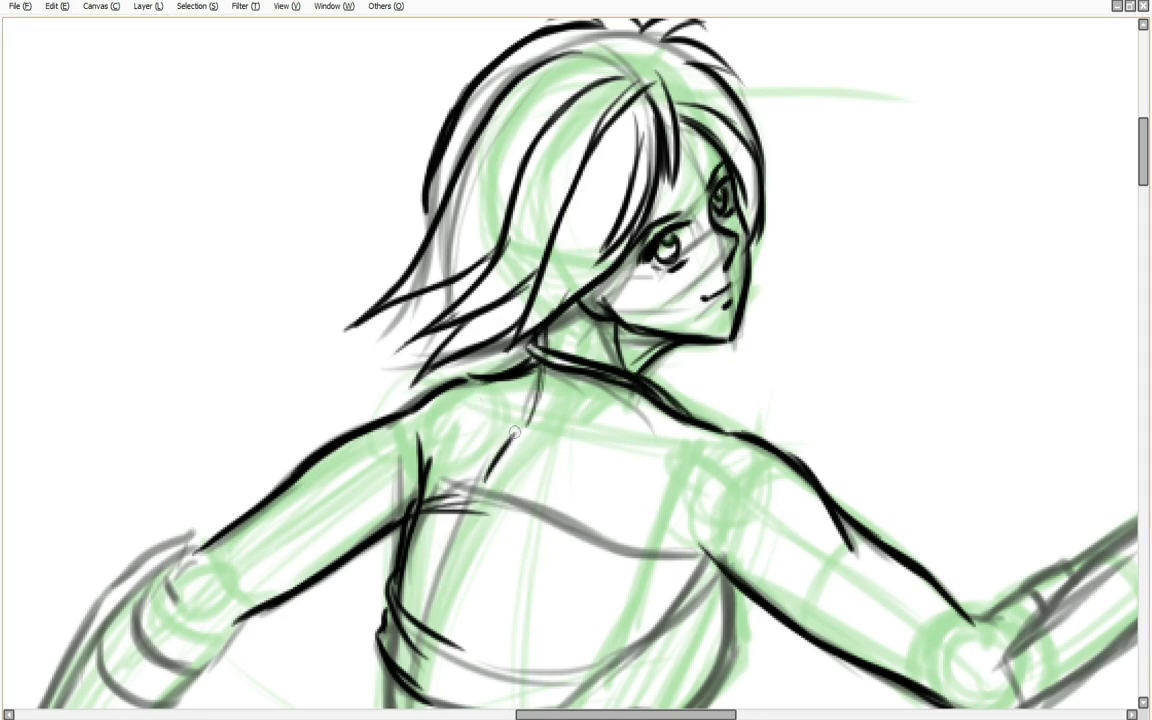
pyautogui.moveTo(524, 422)
pyautogui.mouseDown()
pyautogui.moveTo(486, 480)
pyautogui.moveTo(543, 516)
pyautogui.mouseUp()
# Ink the upper edge of the cropped top across the woman's back and add light fold lines below it.
pyautogui.moveTo(458, 494); pyautogui.dragTo(704, 557)
pyautogui.moveTo(413, 542); pyautogui.dragTo(549, 588)
pyautogui.moveTo(583, 600); pyautogui.dragTo(601, 600)
# Ink the woman's lowered hand with its thumb, curled fingers and wrist edge.
pyautogui.moveTo(1140, 157); pyautogui.dragTo(1146, 191)
pyautogui.scroll(-2, 1143, 184)
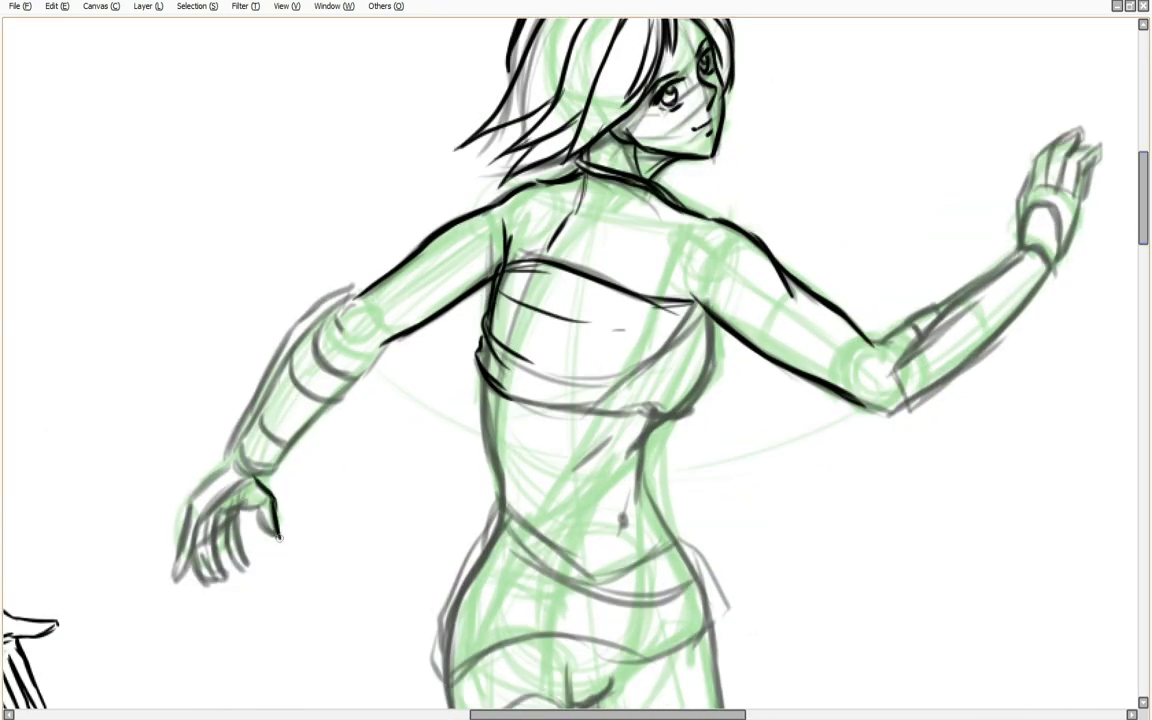
pyautogui.moveTo(216, 470)
pyautogui.mouseDown()
pyautogui.moveTo(262, 484)
pyautogui.moveTo(271, 469)
pyautogui.moveTo(215, 473)
pyautogui.mouseUp()
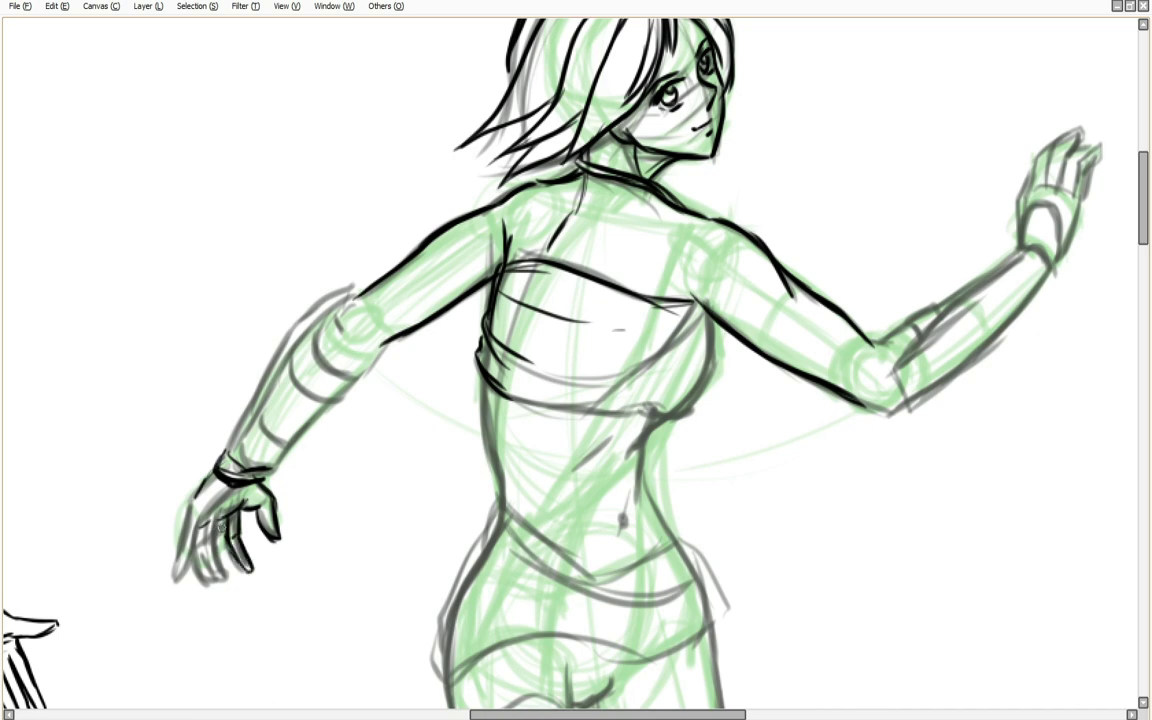
pyautogui.moveTo(207, 568); pyautogui.dragTo(214, 515)
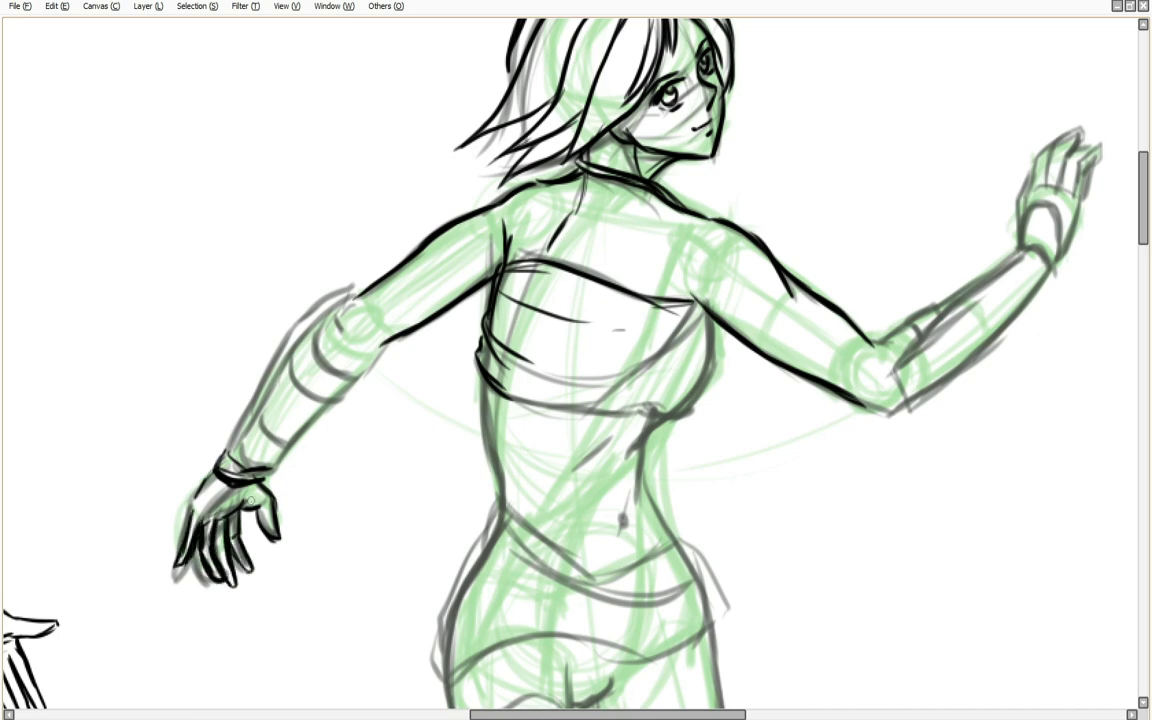
pyautogui.moveTo(187, 513); pyautogui.dragTo(212, 471)
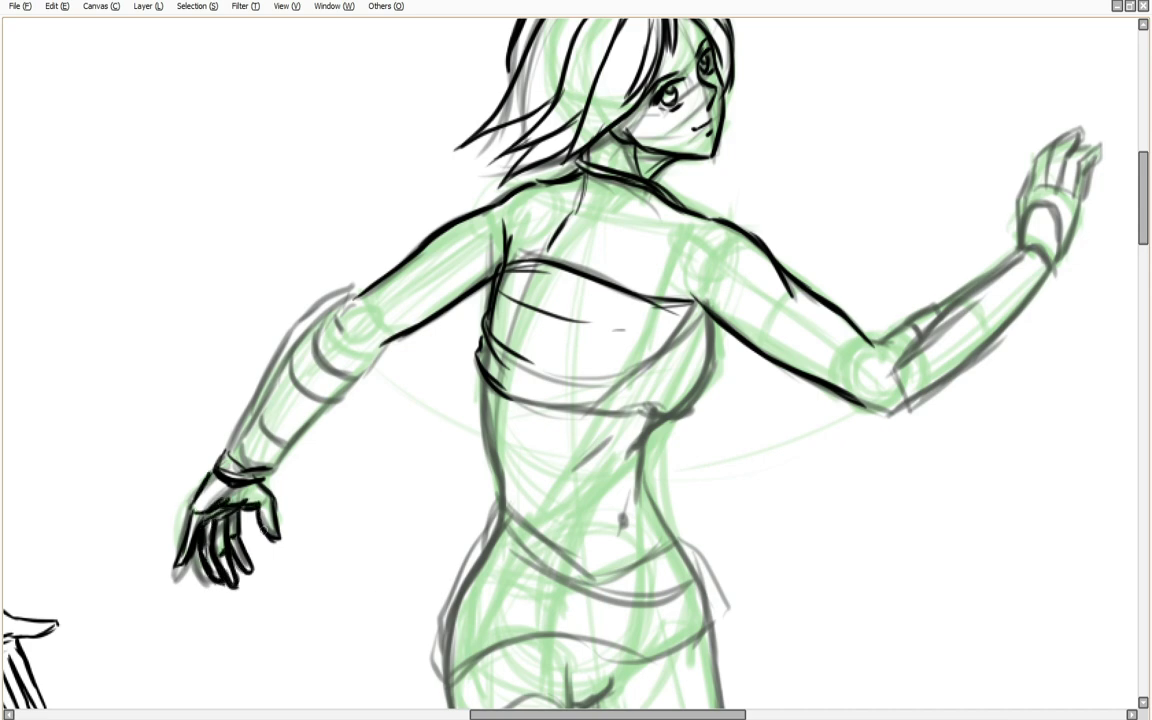
# Ink the wrist cuff, the lower guard band and the forearm edges on the woman's lowered arm.
pyautogui.moveTo(234, 437)
pyautogui.mouseDown()
pyautogui.moveTo(279, 458)
pyautogui.moveTo(264, 482)
pyautogui.mouseUp()
pyautogui.moveTo(241, 445)
pyautogui.mouseDown()
pyautogui.moveTo(225, 473)
pyautogui.moveTo(215, 466)
pyautogui.mouseUp()
pyautogui.moveTo(255, 420); pyautogui.dragTo(290, 438)
pyautogui.moveTo(291, 438)
pyautogui.mouseDown()
pyautogui.moveTo(279, 462)
pyautogui.moveTo(330, 309)
pyautogui.mouseUp()
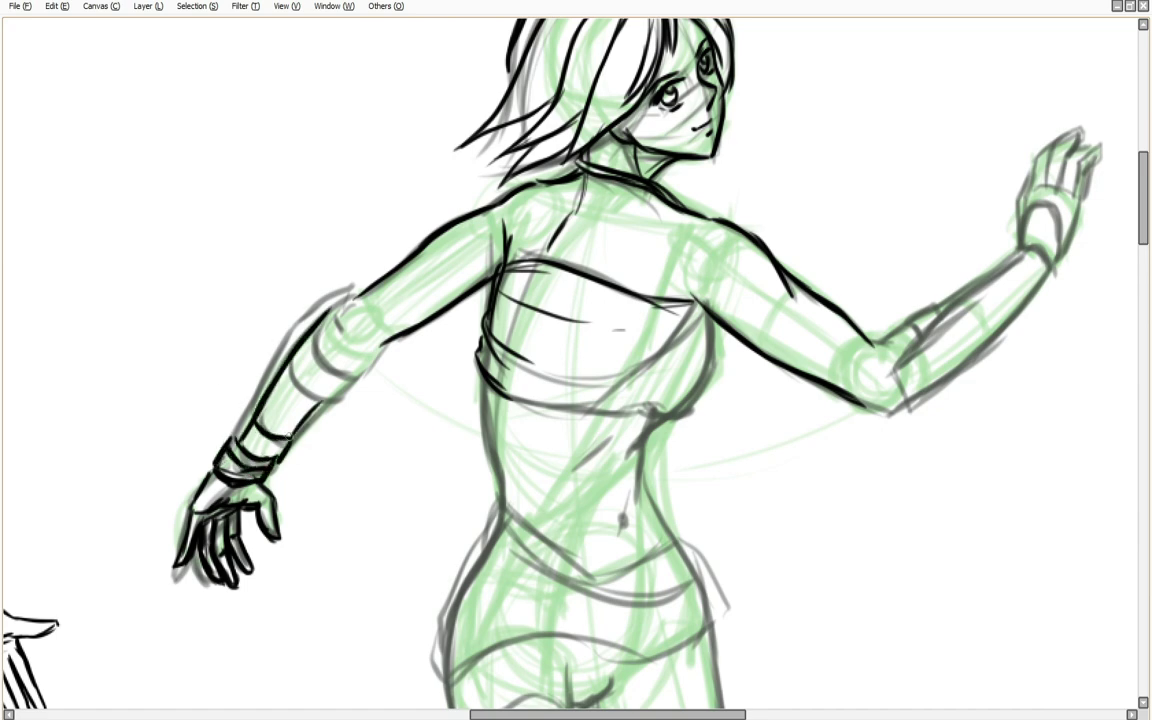
# Ink the upper band and outer plate of the lowered arm's guard up to the elbow.
pyautogui.moveTo(289, 364); pyautogui.dragTo(335, 402)
pyautogui.moveTo(320, 330); pyautogui.dragTo(359, 368)
pyautogui.moveTo(363, 370); pyautogui.dragTo(325, 403)
pyautogui.moveTo(234, 436); pyautogui.dragTo(290, 322)
pyautogui.moveTo(289, 323); pyautogui.dragTo(355, 289)
pyautogui.moveTo(350, 311); pyautogui.dragTo(352, 337)
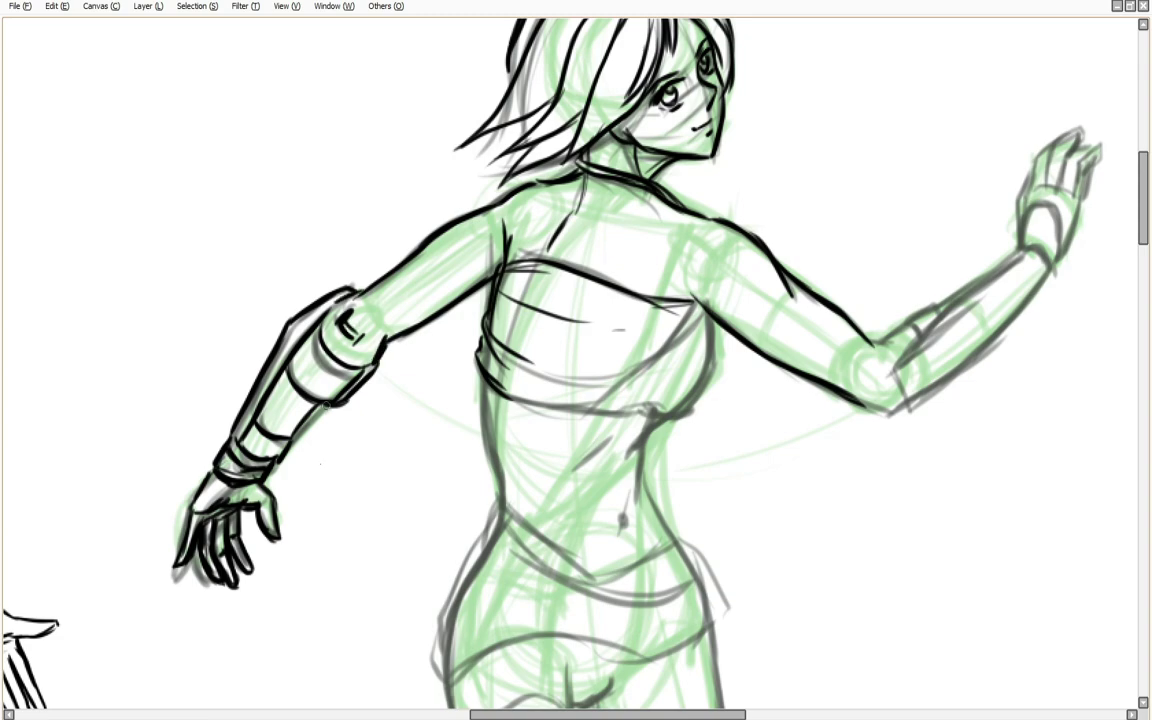
# Erase the heavy excess marks at the elbow of the woman's lowered arm.
pyautogui.press('Tab')
pyautogui.press('Tab')
pyautogui.press('e')
pyautogui.press('Tab')
pyautogui.press('Tab')
pyautogui.moveTo(345, 332); pyautogui.dragTo(356, 316)
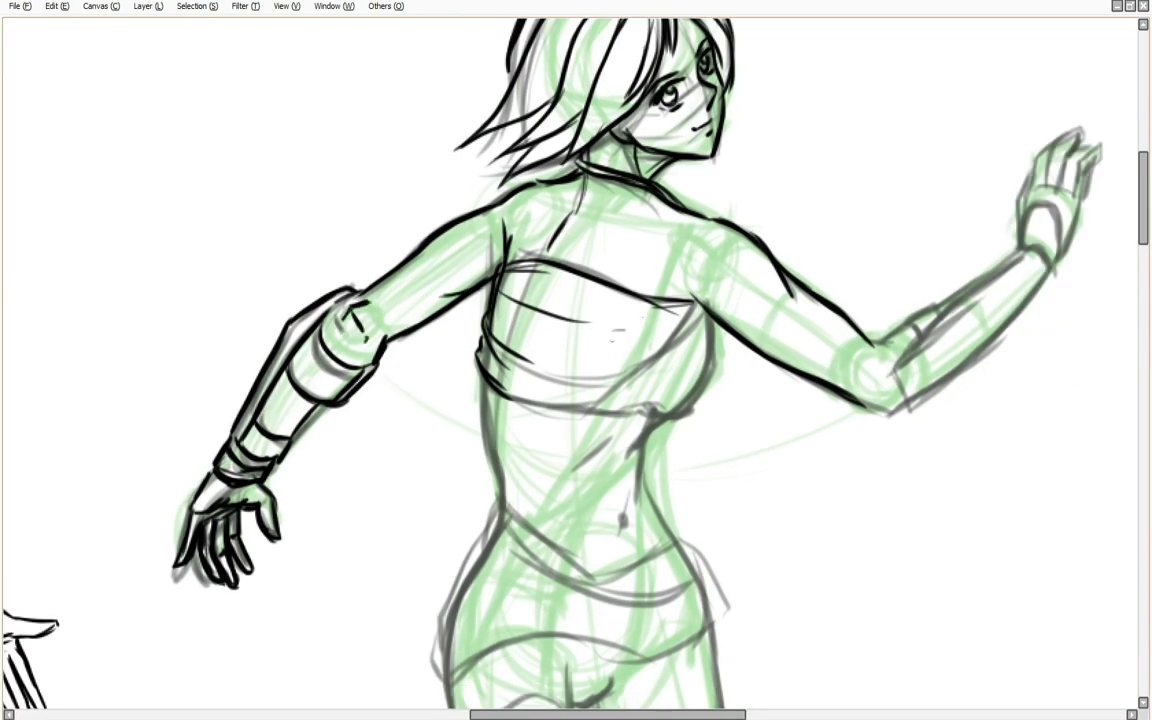
# Ink the woman's raised hand and wrist cuff, and the guard along that forearm to the elbow.
pyautogui.press('Right')
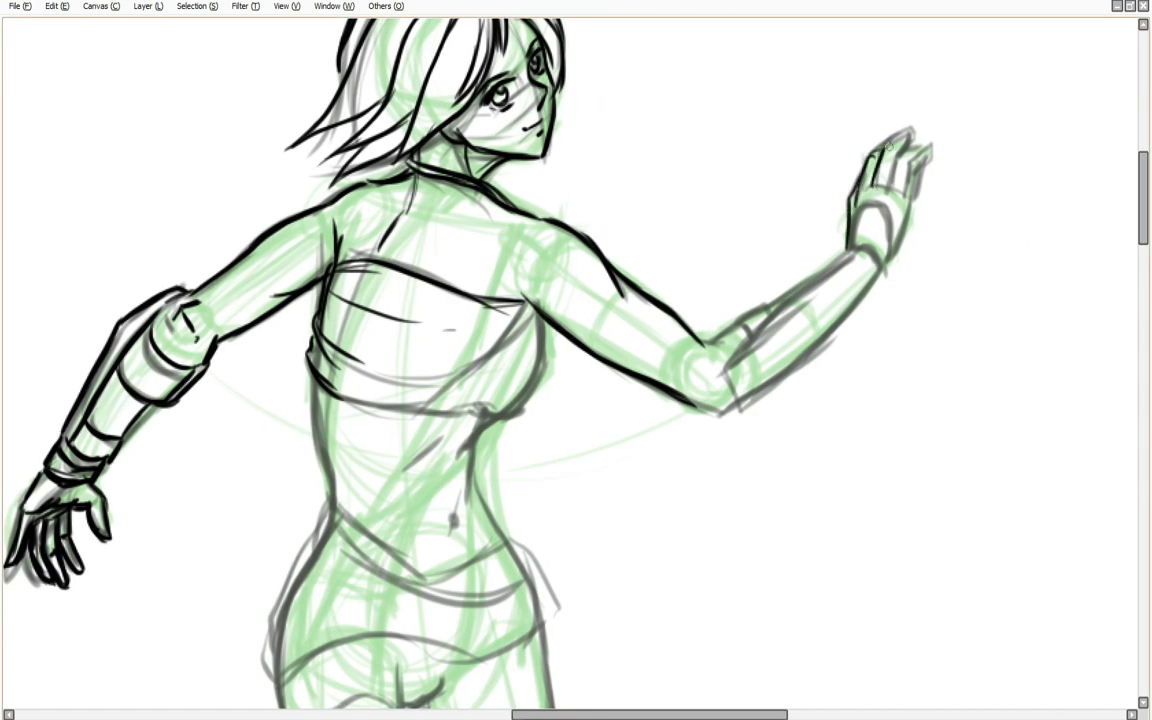
pyautogui.moveTo(910, 160); pyautogui.dragTo(905, 177)
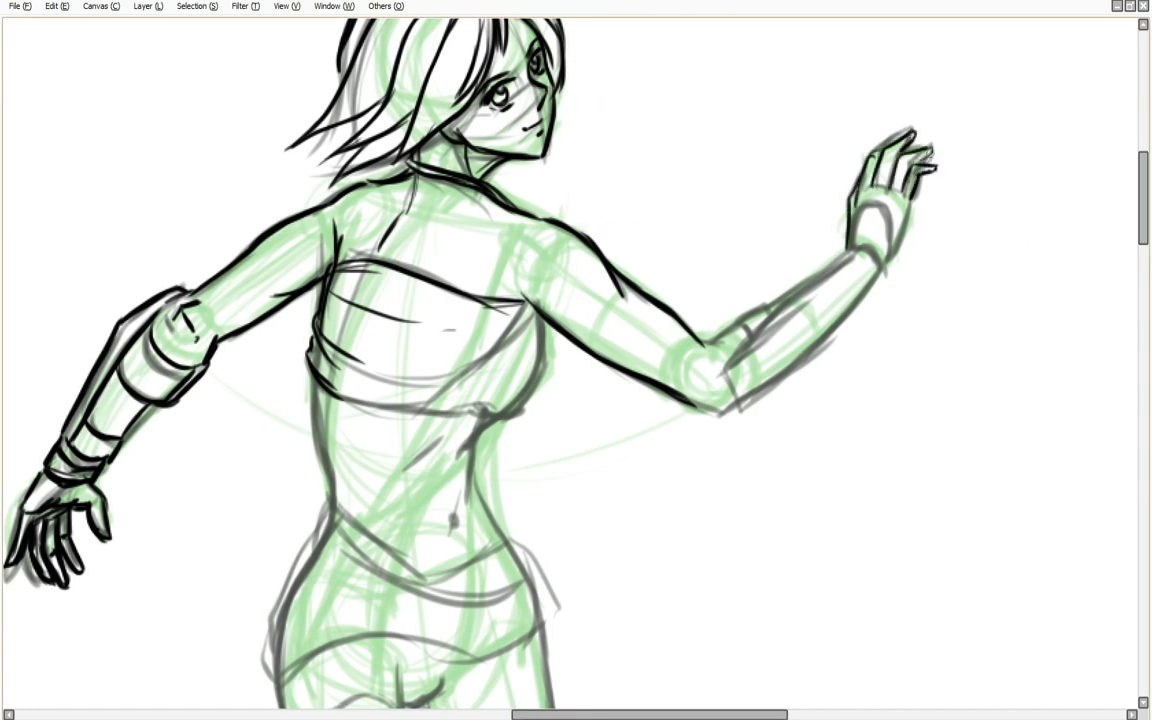
pyautogui.moveTo(889, 214); pyautogui.dragTo(884, 256)
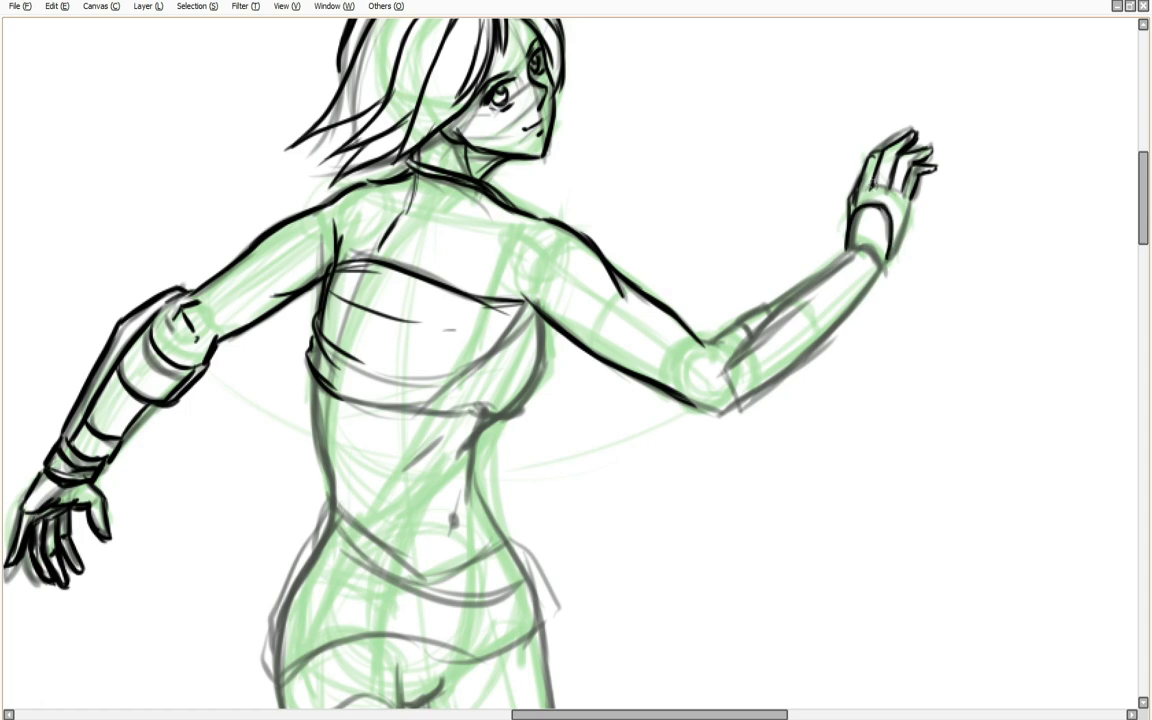
pyautogui.moveTo(720, 372)
pyautogui.mouseDown()
pyautogui.moveTo(852, 255)
pyautogui.moveTo(735, 404)
pyautogui.mouseUp()
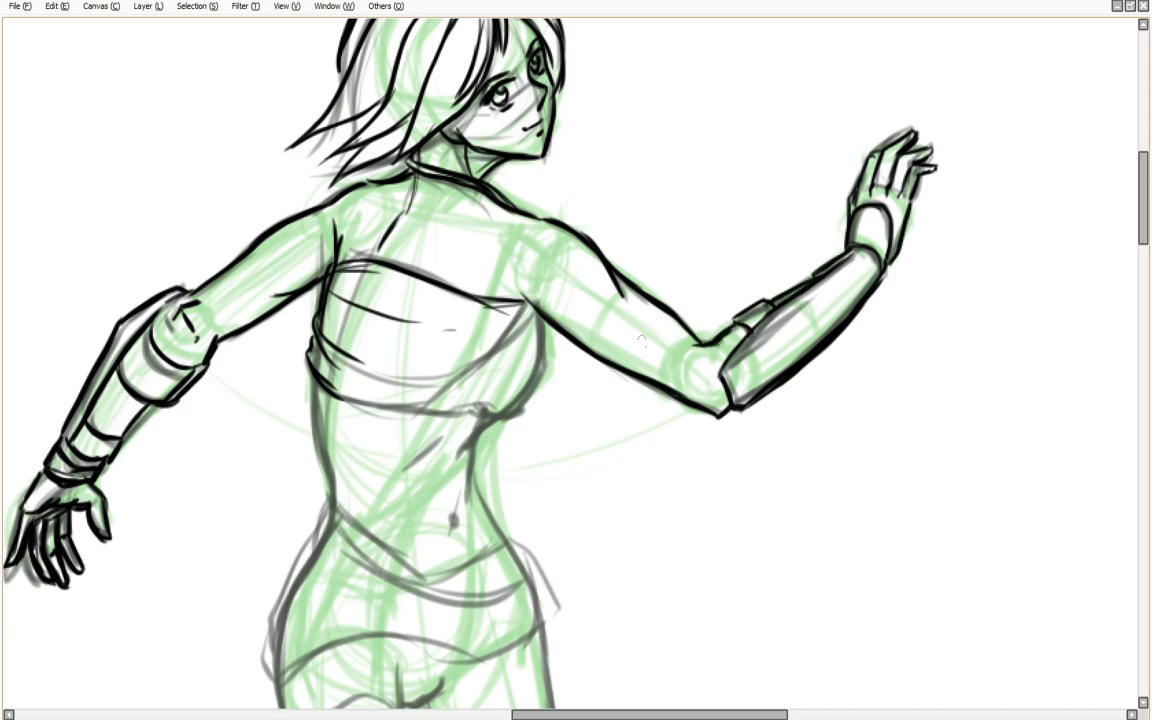
# Ink the side curve, lower edge and an inner fold of the woman's chest wrap.
pyautogui.moveTo(526, 305); pyautogui.dragTo(488, 421)
pyautogui.moveTo(309, 355); pyautogui.dragTo(487, 421)
pyautogui.moveTo(525, 304)
pyautogui.mouseDown()
pyautogui.moveTo(434, 389)
pyautogui.moveTo(443, 373)
pyautogui.mouseUp()
# Ink the sides of the woman's waist and the short muscle crease lines on her midriff.
pyautogui.moveTo(518, 366)
pyautogui.mouseDown()
pyautogui.moveTo(480, 386)
pyautogui.moveTo(467, 456)
pyautogui.mouseUp()
pyautogui.moveTo(440, 436); pyautogui.dragTo(397, 469)
pyautogui.moveTo(478, 435); pyautogui.dragTo(457, 471)
pyautogui.moveTo(479, 434)
pyautogui.mouseDown()
pyautogui.moveTo(478, 496)
pyautogui.moveTo(505, 542)
pyautogui.mouseUp()
pyautogui.moveTo(334, 504); pyautogui.dragTo(318, 403)
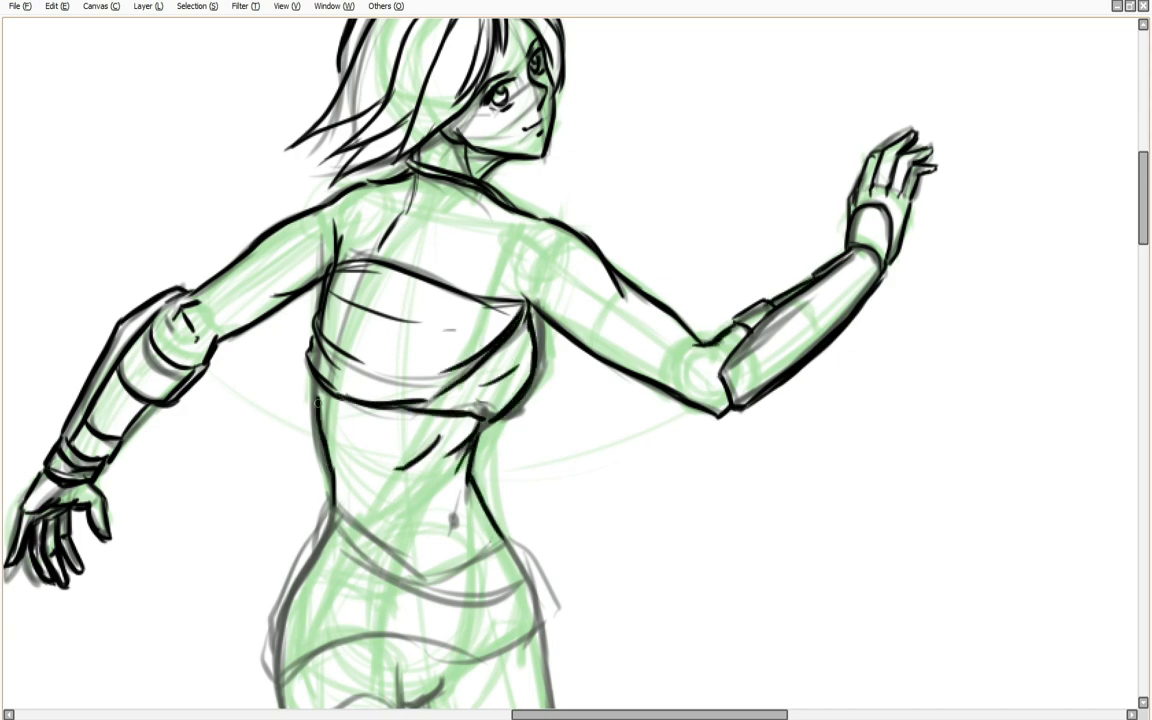
# Ink the waistband, diagonal folds and outer edge of the woman's hip wrap on the lowered-arm side.
pyautogui.moveTo(1143, 203); pyautogui.dragTo(1143, 242)
pyautogui.moveTo(327, 209)
pyautogui.mouseDown()
pyautogui.moveTo(446, 293)
pyautogui.moveTo(314, 273)
pyautogui.mouseUp()
pyautogui.moveTo(331, 230)
pyautogui.mouseDown()
pyautogui.moveTo(363, 276)
pyautogui.moveTo(453, 310)
pyautogui.mouseUp()
pyautogui.moveTo(430, 294)
pyautogui.mouseDown()
pyautogui.moveTo(500, 262)
pyautogui.moveTo(515, 277)
pyautogui.mouseUp()
pyautogui.moveTo(320, 245)
pyautogui.mouseDown()
pyautogui.moveTo(270, 343)
pyautogui.moveTo(281, 419)
pyautogui.mouseUp()
pyautogui.moveTo(282, 414)
pyautogui.mouseDown()
pyautogui.moveTo(337, 365)
pyautogui.moveTo(456, 369)
pyautogui.mouseUp()
pyautogui.moveTo(320, 287); pyautogui.dragTo(457, 370)
pyautogui.moveTo(385, 314); pyautogui.dragTo(476, 358)
pyautogui.moveTo(285, 305); pyautogui.dragTo(297, 335)
pyautogui.moveTo(278, 430); pyautogui.dragTo(266, 369)
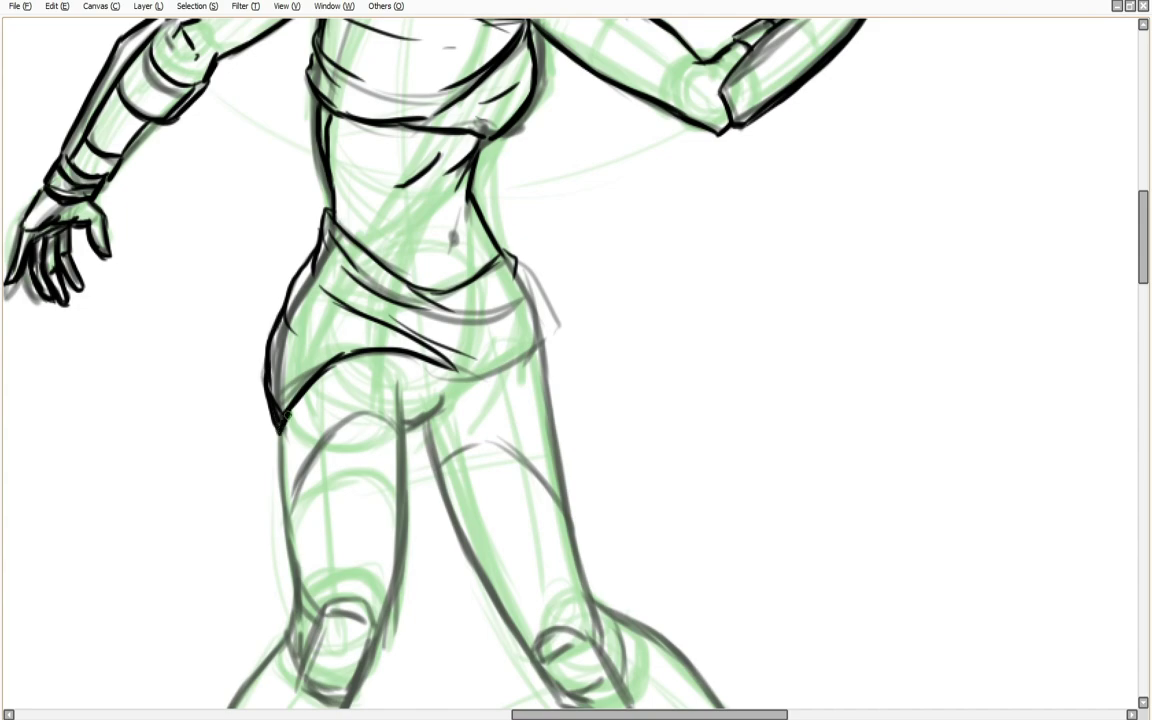
# Ink the hip wrap's hem across both thighs and its outer edge on the raised-arm side, ending in a pointed corner.
pyautogui.moveTo(282, 414); pyautogui.dragTo(371, 350)
pyautogui.moveTo(400, 350); pyautogui.dragTo(515, 374)
pyautogui.moveTo(450, 312); pyautogui.dragTo(528, 288)
pyautogui.moveTo(516, 259)
pyautogui.mouseDown()
pyautogui.moveTo(539, 298)
pyautogui.moveTo(548, 354)
pyautogui.mouseUp()
pyautogui.moveTo(412, 353); pyautogui.dragTo(561, 415)
pyautogui.moveTo(547, 354); pyautogui.dragTo(564, 432)
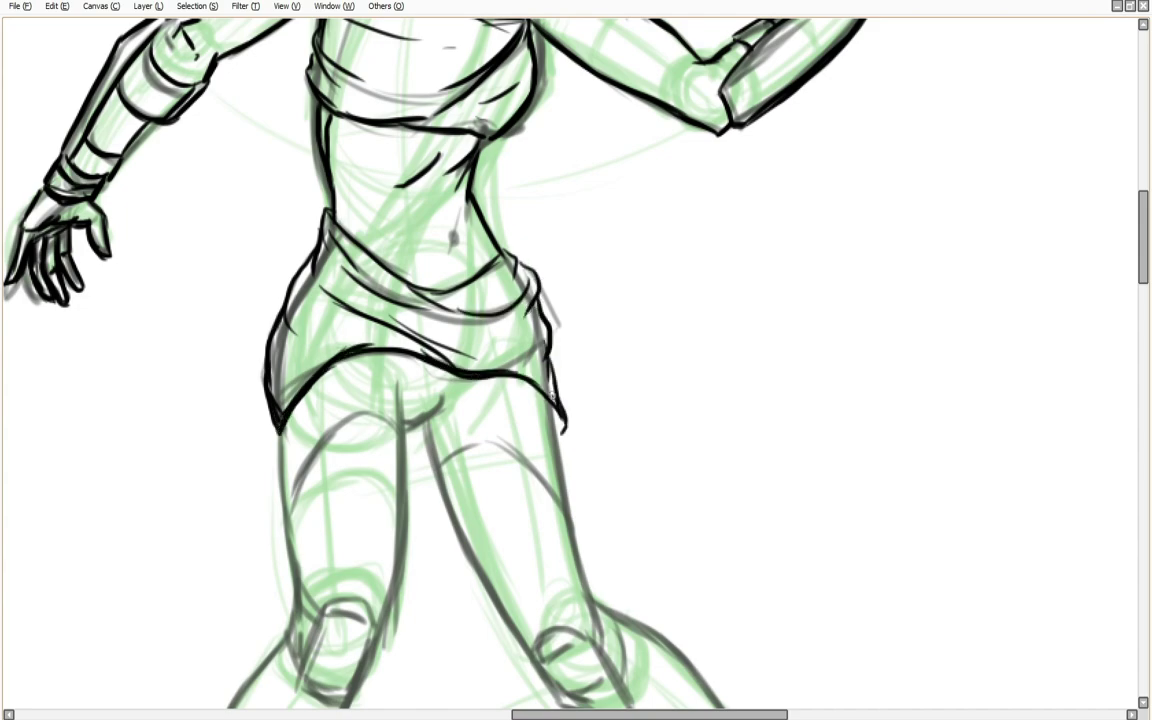
# Ink the crease lines where the woman's thighs meet below the wrap's hem.
pyautogui.moveTo(393, 385); pyautogui.dragTo(405, 425)
pyautogui.moveTo(368, 363); pyautogui.dragTo(404, 423)
pyautogui.moveTo(464, 391); pyautogui.dragTo(428, 420)
pyautogui.moveTo(407, 423); pyautogui.dragTo(468, 413)
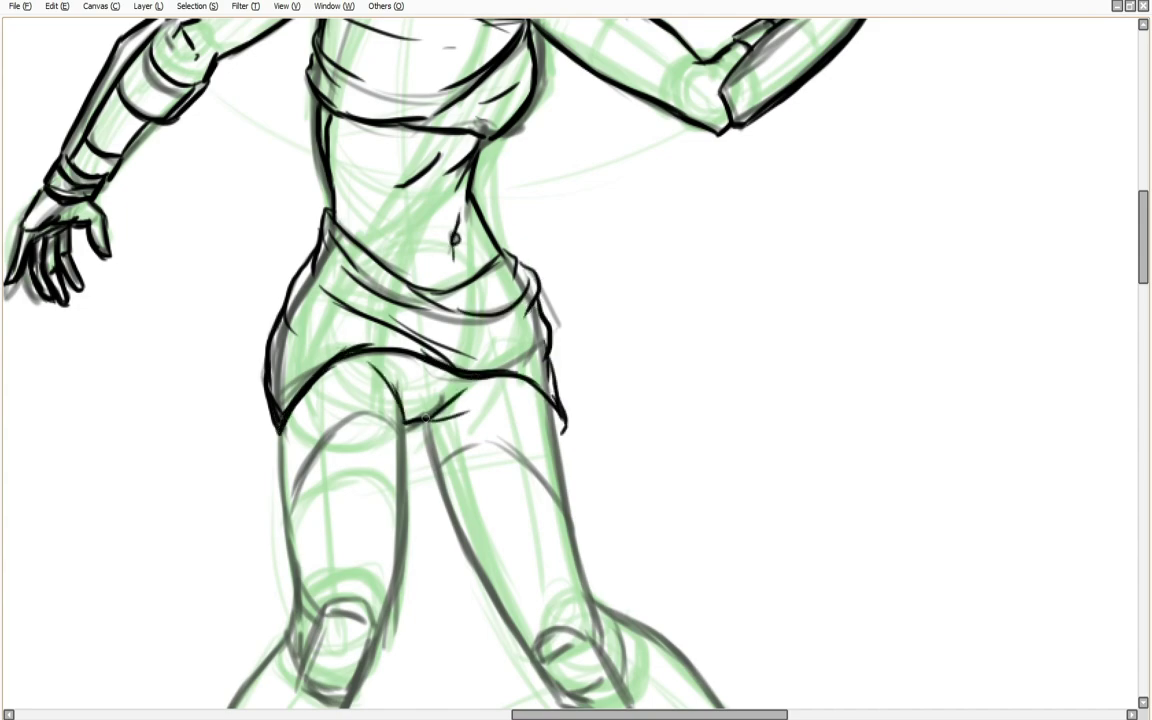
# Ink both contours of the thigh on the lowered-arm side and the curved stocking top across it.
pyautogui.moveTo(1142, 251)
pyautogui.mouseDown()
pyautogui.moveTo(1142, 212)
pyautogui.moveTo(1142, 294)
pyautogui.mouseUp()
pyautogui.moveTo(281, 124); pyautogui.dragTo(296, 298)
pyautogui.moveTo(406, 212); pyautogui.dragTo(379, 319)
pyautogui.moveTo(404, 124); pyautogui.dragTo(397, 278)
pyautogui.moveTo(397, 93); pyautogui.dragTo(404, 163)
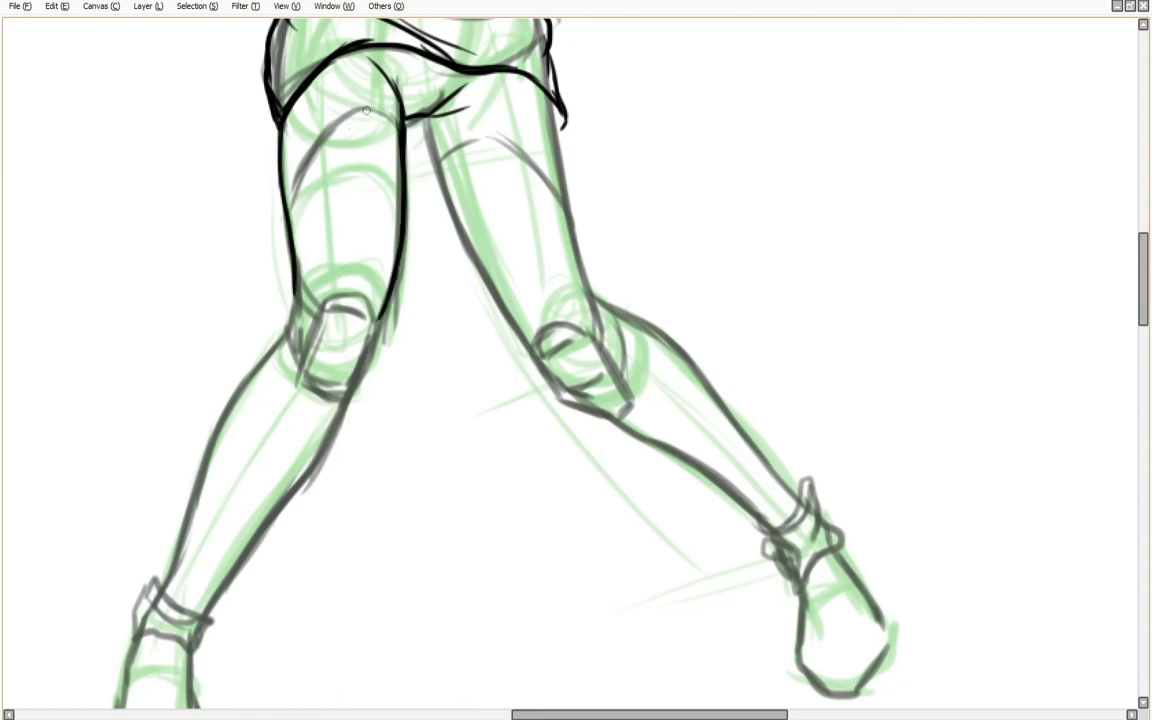
pyautogui.moveTo(290, 213)
pyautogui.mouseDown()
pyautogui.moveTo(360, 111)
pyautogui.moveTo(393, 123)
pyautogui.mouseUp()
# Ink the knee guards and their straps on both of the woman's legs.
pyautogui.moveTo(301, 378)
pyautogui.mouseDown()
pyautogui.moveTo(325, 302)
pyautogui.moveTo(372, 318)
pyautogui.moveTo(346, 393)
pyautogui.moveTo(302, 384)
pyautogui.moveTo(315, 302)
pyautogui.moveTo(313, 320)
pyautogui.mouseUp()
pyautogui.moveTo(299, 359); pyautogui.dragTo(284, 333)
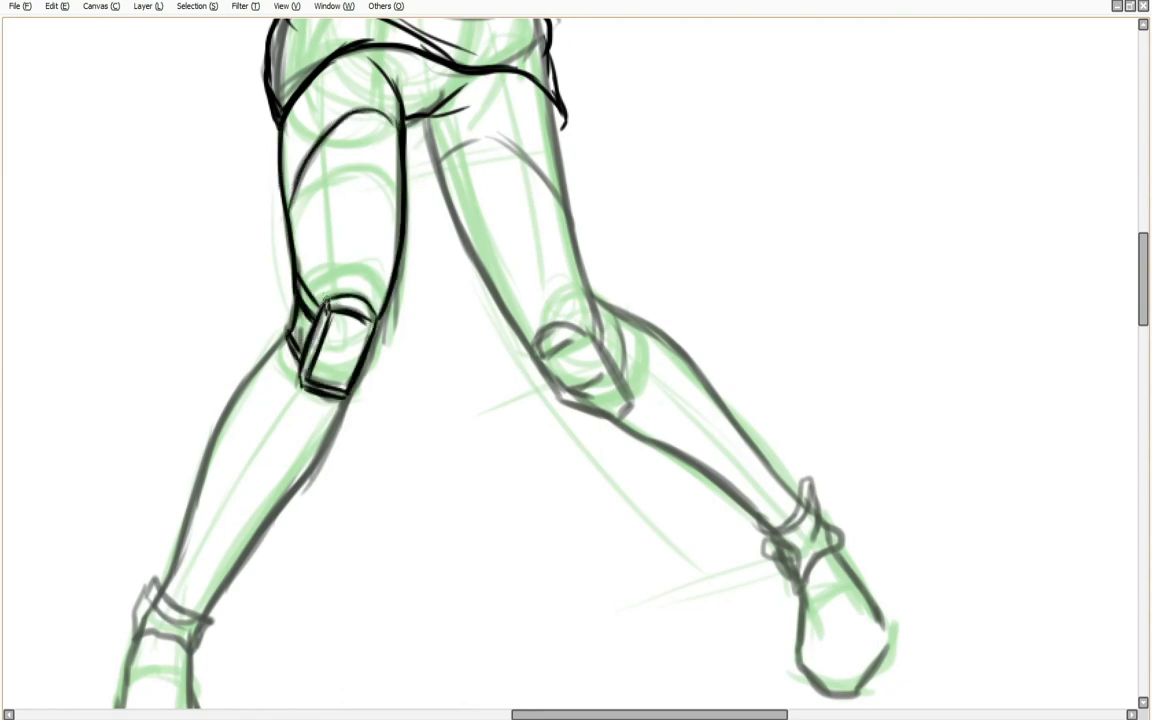
pyautogui.moveTo(561, 409)
pyautogui.mouseDown()
pyautogui.moveTo(538, 352)
pyautogui.moveTo(580, 333)
pyautogui.mouseUp()
pyautogui.moveTo(580, 333)
pyautogui.mouseDown()
pyautogui.moveTo(630, 405)
pyautogui.moveTo(560, 396)
pyautogui.mouseUp()
pyautogui.moveTo(566, 396); pyautogui.dragTo(617, 374)
pyautogui.moveTo(589, 292)
pyautogui.mouseDown()
pyautogui.moveTo(599, 343)
pyautogui.moveTo(628, 378)
pyautogui.mouseUp()
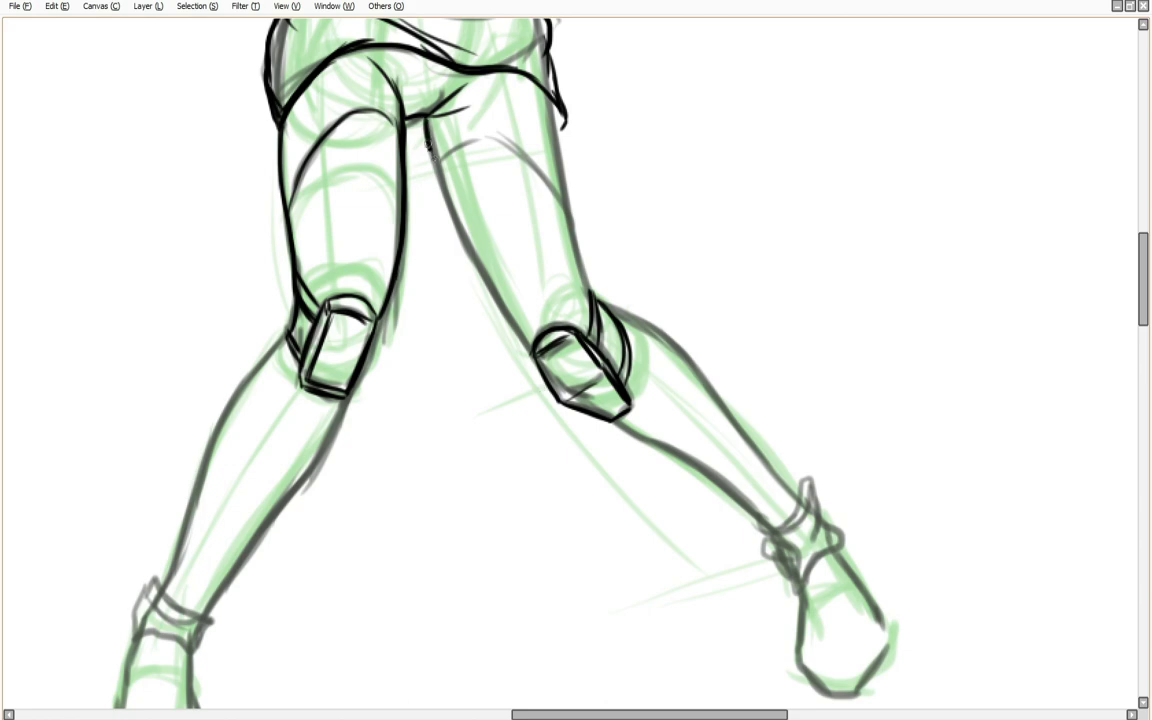
# Ink both contours of the thigh on the raised-arm side and its curved stocking top.
pyautogui.moveTo(428, 146); pyautogui.dragTo(537, 363)
pyautogui.moveTo(549, 98); pyautogui.dragTo(591, 293)
pyautogui.moveTo(437, 164)
pyautogui.mouseDown()
pyautogui.moveTo(457, 147)
pyautogui.moveTo(512, 205)
pyautogui.mouseUp()
# Ink the lower leg on the lowered-arm side from knee to ankle, with the upper edge of its ankle cuff.
pyautogui.scroll(-2, 143, 285)
pyautogui.moveTo(163, 485)
pyautogui.mouseDown()
pyautogui.moveTo(241, 287)
pyautogui.moveTo(287, 232)
pyautogui.mouseUp()
pyautogui.moveTo(209, 511); pyautogui.dragTo(348, 290)
pyautogui.moveTo(163, 485); pyautogui.dragTo(214, 502)
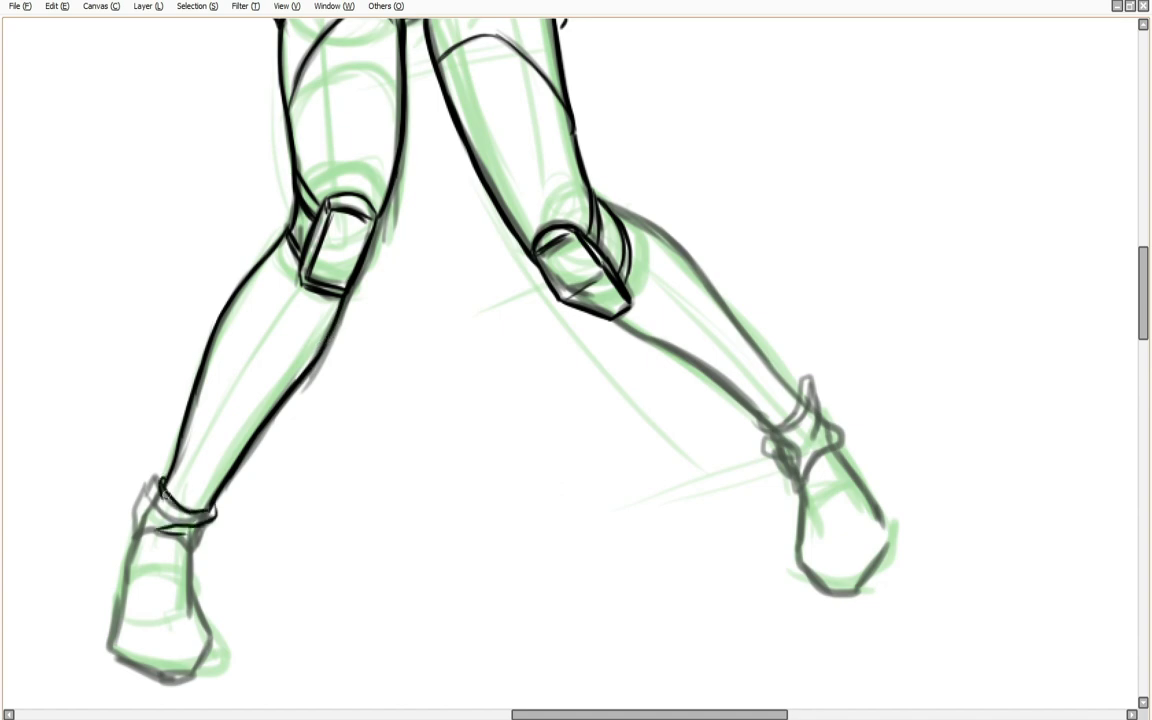
# Ink the wrinkled ankle cuff and the shoe of the leg on the lowered-arm side, including the line across the toes.
pyautogui.moveTo(138, 500)
pyautogui.mouseDown()
pyautogui.moveTo(210, 518)
pyautogui.moveTo(186, 680)
pyautogui.mouseUp()
pyautogui.moveTo(190, 682); pyautogui.dragTo(114, 636)
pyautogui.moveTo(114, 636); pyautogui.dragTo(133, 546)
pyautogui.moveTo(137, 615); pyautogui.dragTo(190, 619)
pyautogui.moveTo(138, 610); pyautogui.dragTo(172, 607)
# Ink the lower leg on the raised-arm side and the folded, pointed cuff around its ankle.
pyautogui.moveTo(593, 188); pyautogui.dragTo(795, 400)
pyautogui.moveTo(618, 317)
pyautogui.mouseDown()
pyautogui.moveTo(760, 421)
pyautogui.moveTo(798, 377)
pyautogui.mouseUp()
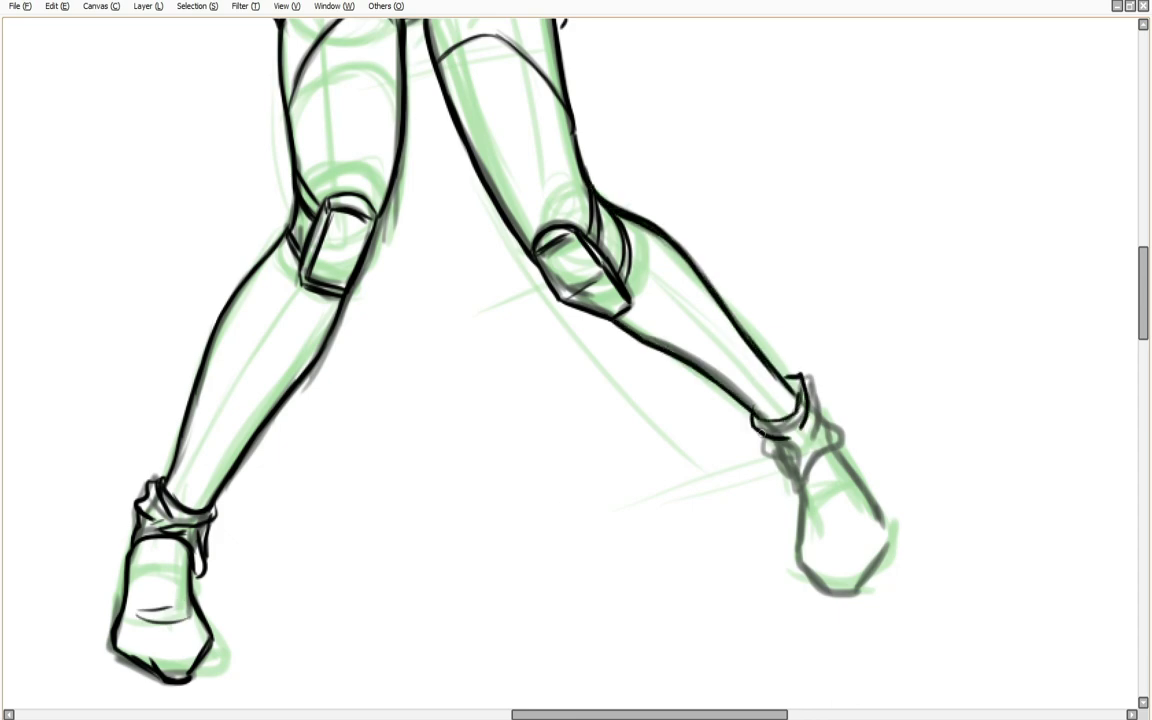
pyautogui.moveTo(758, 432); pyautogui.dragTo(803, 442)
pyautogui.moveTo(766, 452); pyautogui.dragTo(858, 466)
pyautogui.moveTo(806, 379)
pyautogui.mouseDown()
pyautogui.moveTo(819, 408)
pyautogui.moveTo(805, 432)
pyautogui.mouseUp()
pyautogui.moveTo(822, 426); pyautogui.dragTo(860, 467)
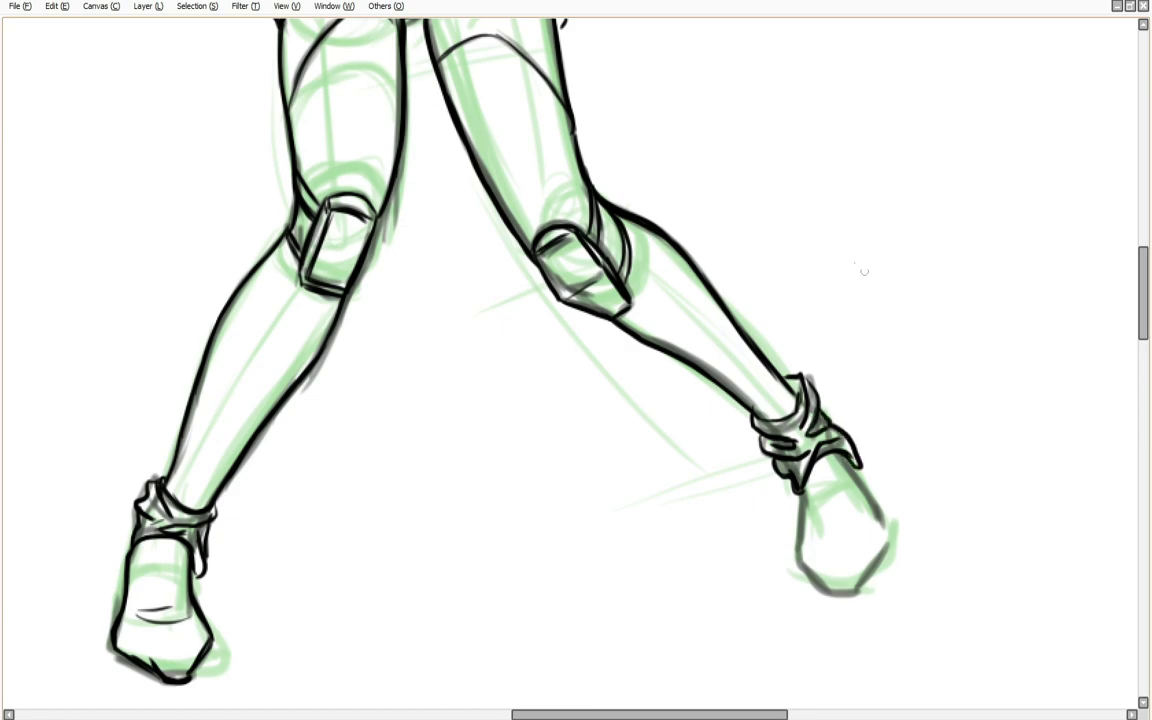
# Ink the outline of the shoe below the ankle cuff on the raised-arm side's leg.
pyautogui.moveTo(798, 490); pyautogui.dragTo(835, 598)
pyautogui.moveTo(882, 553); pyautogui.dragTo(889, 543)
pyautogui.moveTo(840, 456); pyautogui.dragTo(890, 545)
pyautogui.moveTo(804, 529); pyautogui.dragTo(831, 498)
pyautogui.scroll(2, 600, 113)
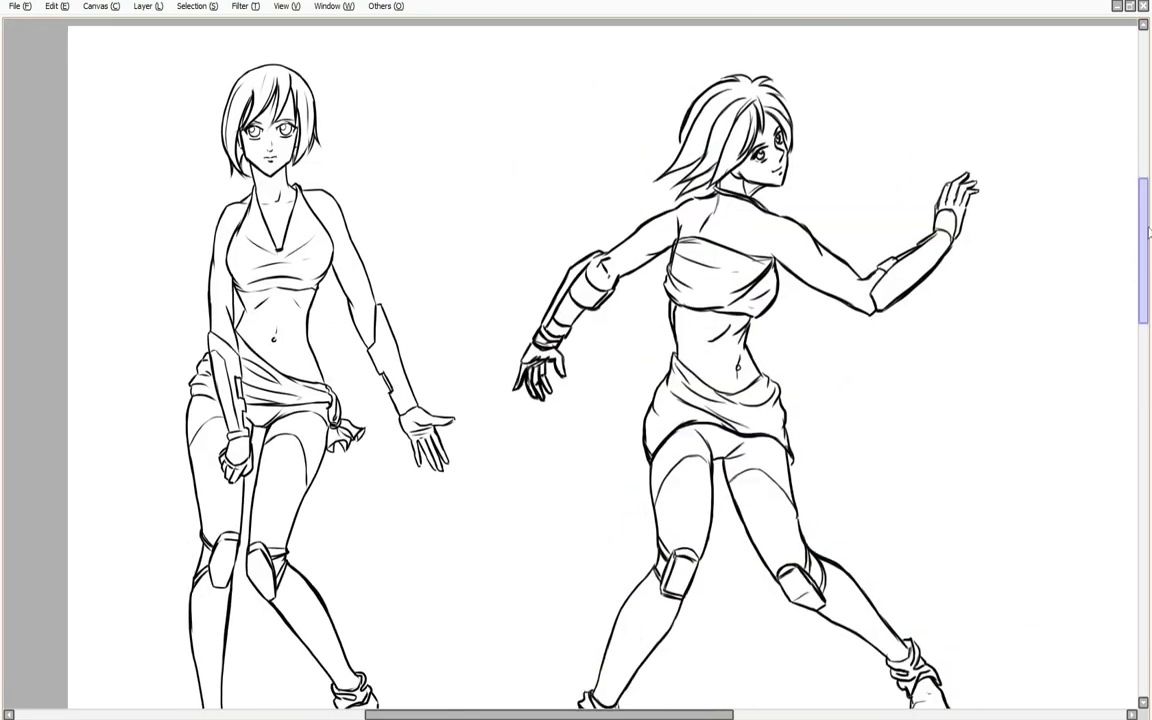
pyautogui.scroll(-10, 1125, 387)
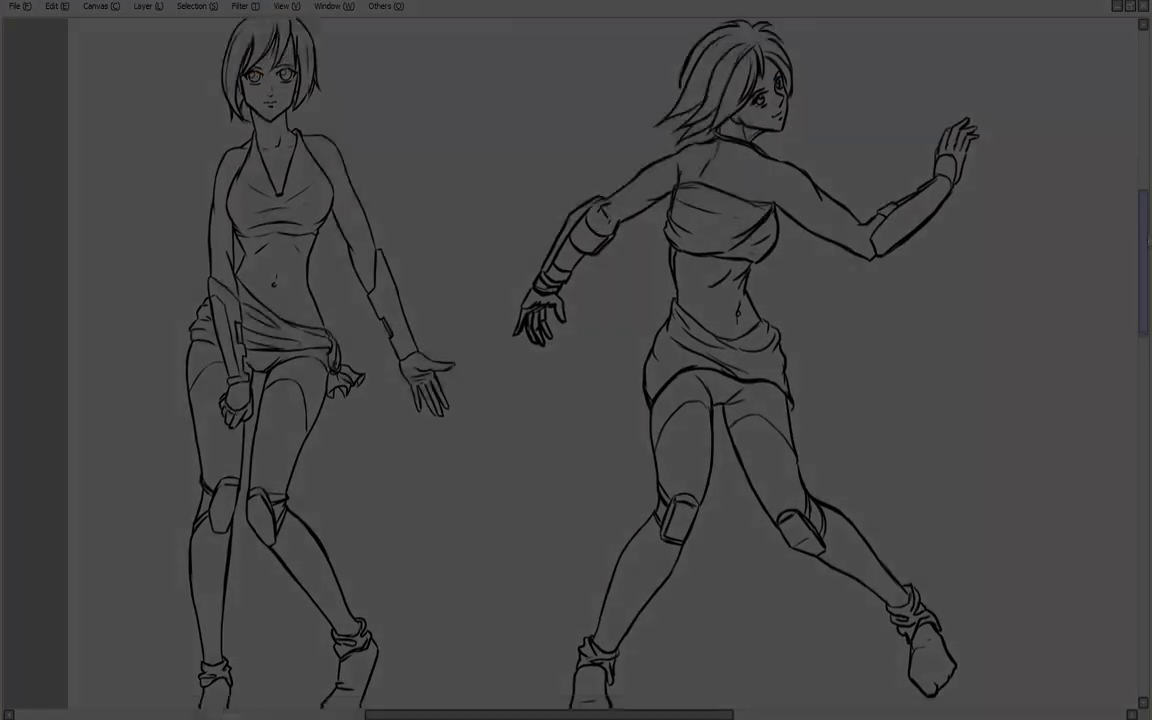